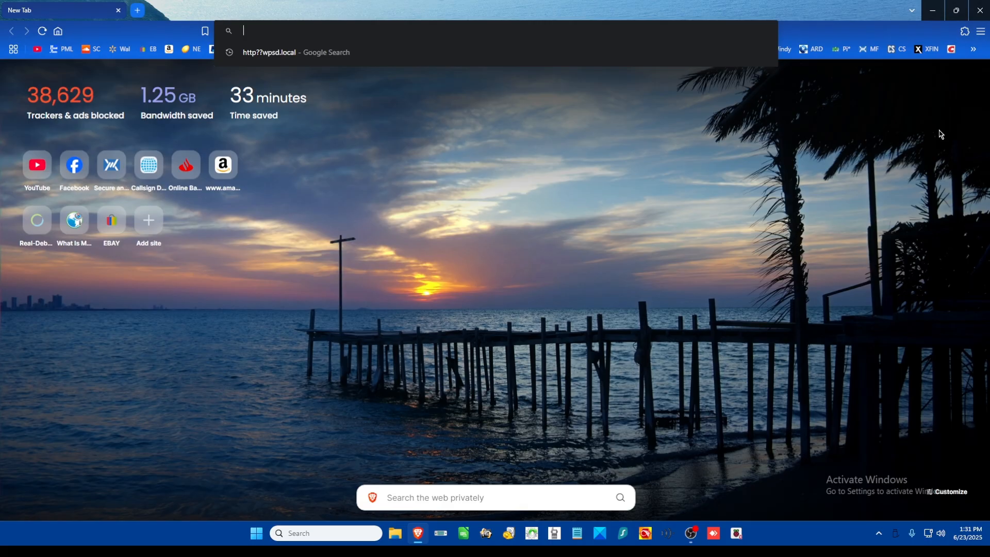
# Load the K2TPT WPSD dashboard at 192.168.0.14 from the address-bar suggestions
pyautogui.write('19')
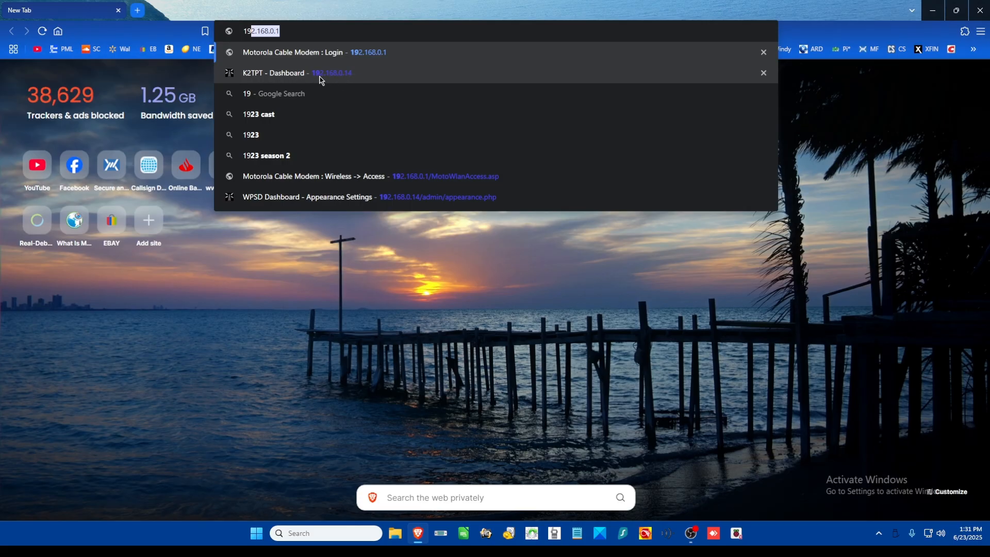
pyautogui.click(350, 80)
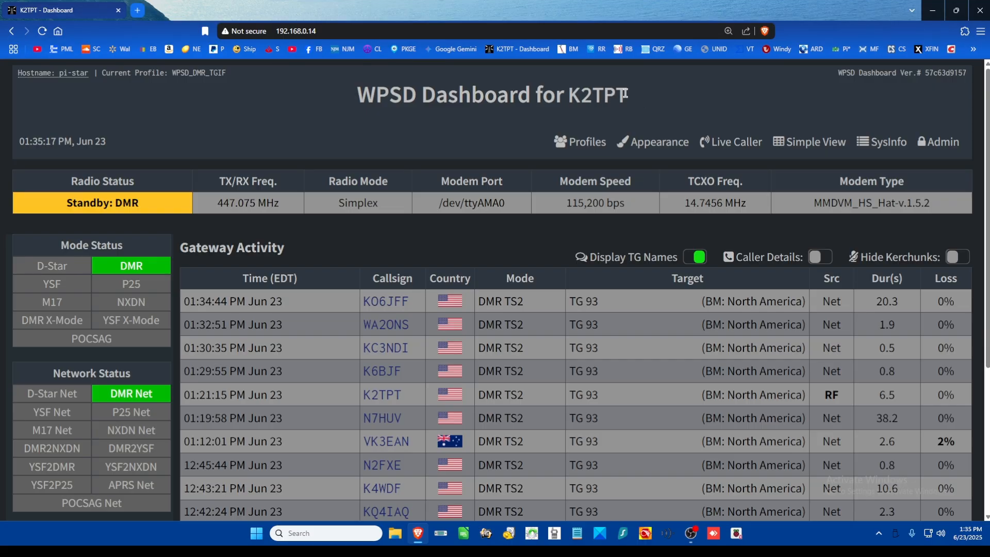
# Sign in to the WPSD admin area with the admin username and password
pyautogui.click(938, 145)
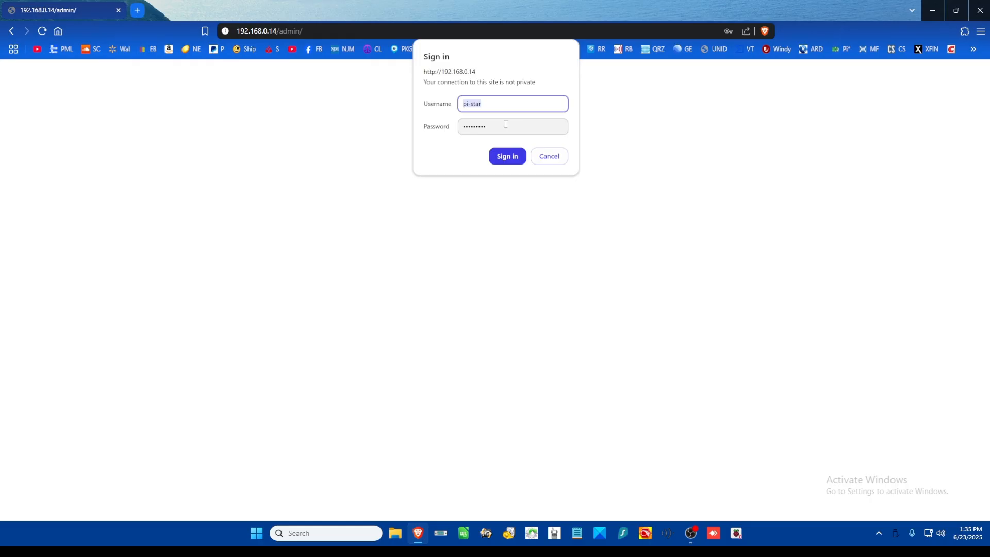
pyautogui.click(515, 157)
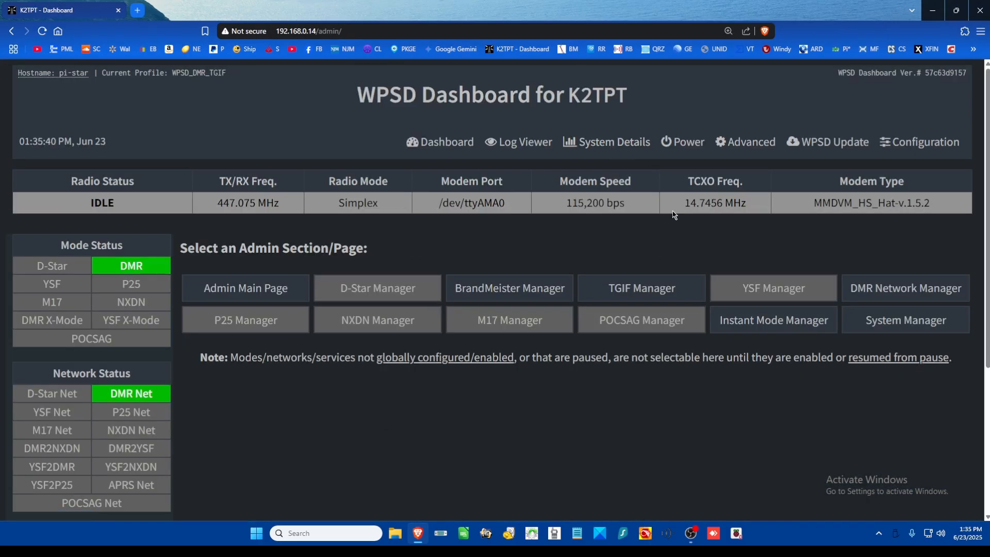
# Review the Configuration page from General Configuration down to Wireless Configuration, then back to the top
pyautogui.click(942, 145)
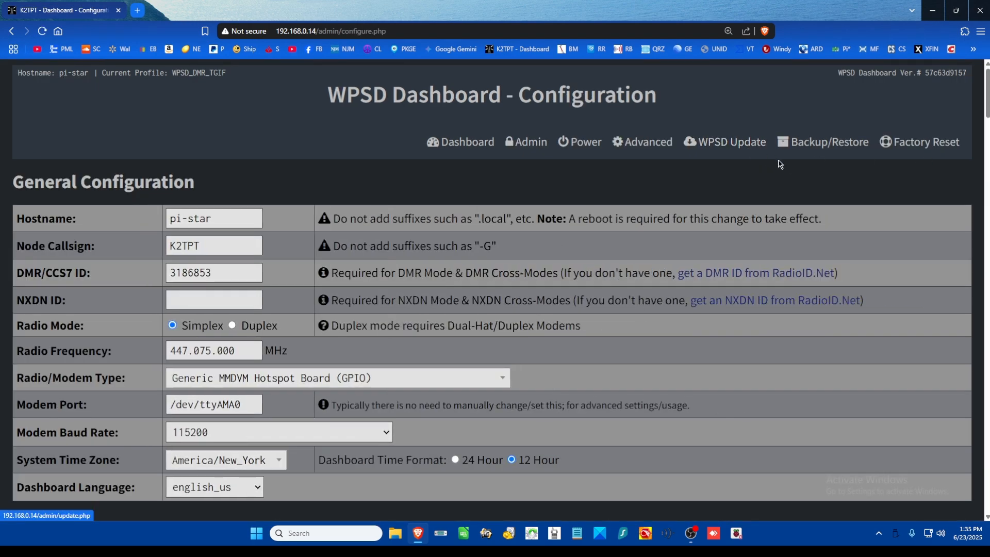
pyautogui.scroll(-15, 838, 211)
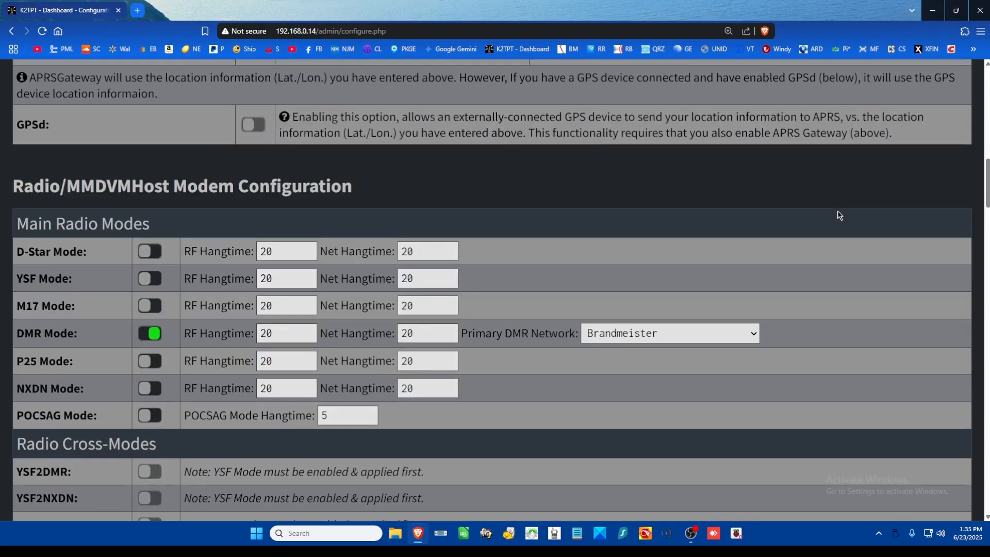
pyautogui.scroll(-7, 839, 215)
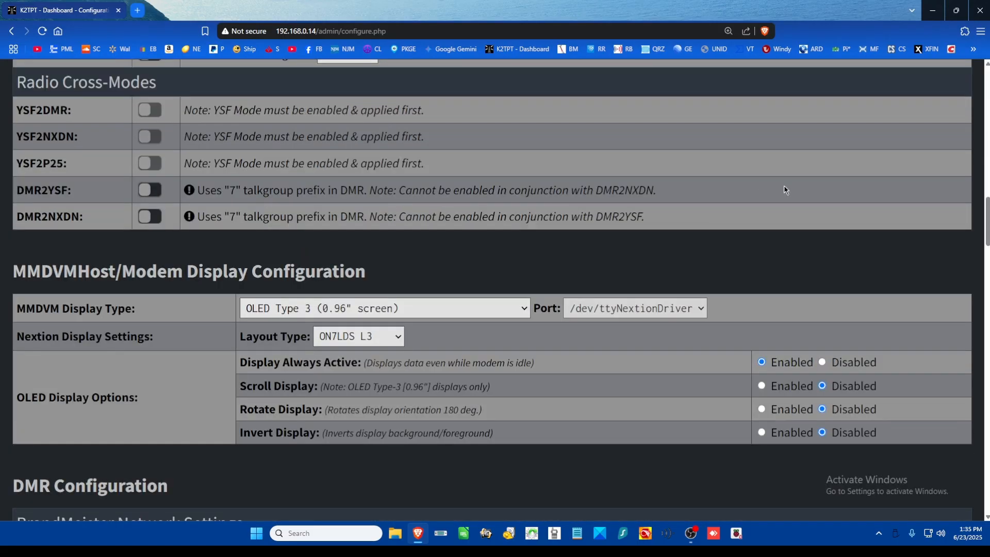
pyautogui.scroll(-5, 784, 187)
pyautogui.scroll(-10, 785, 188)
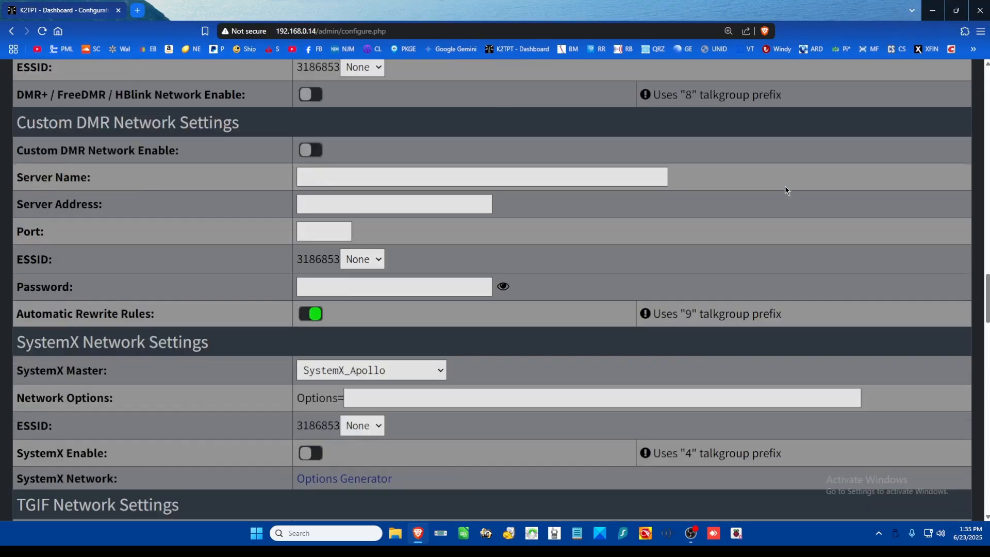
pyautogui.scroll(-15, 785, 186)
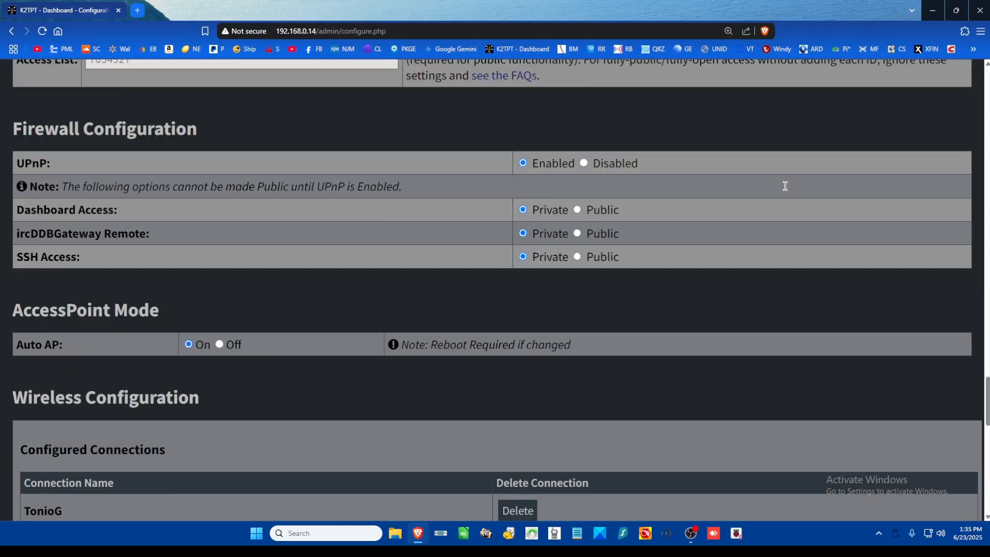
pyautogui.scroll(-7, 785, 186)
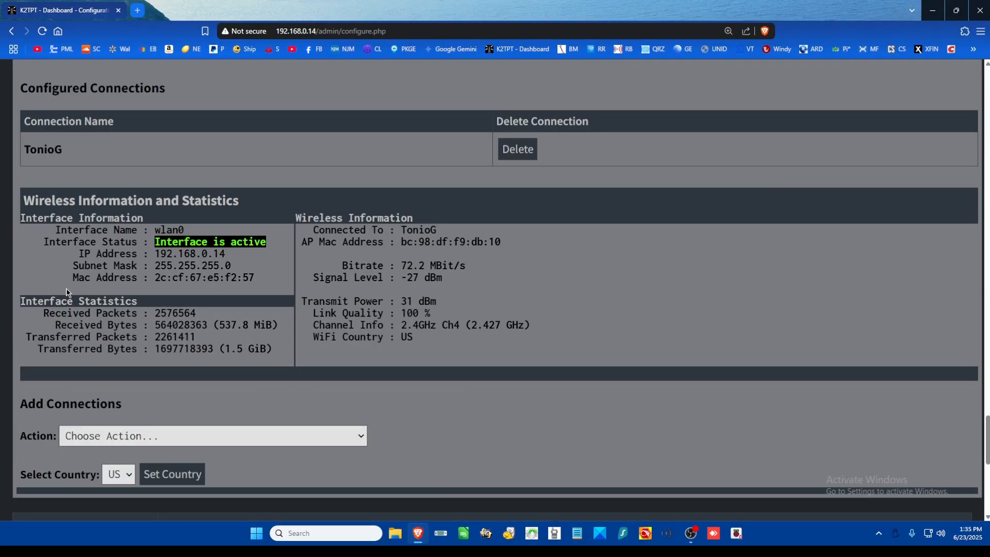
pyautogui.scroll(20, 586, 239)
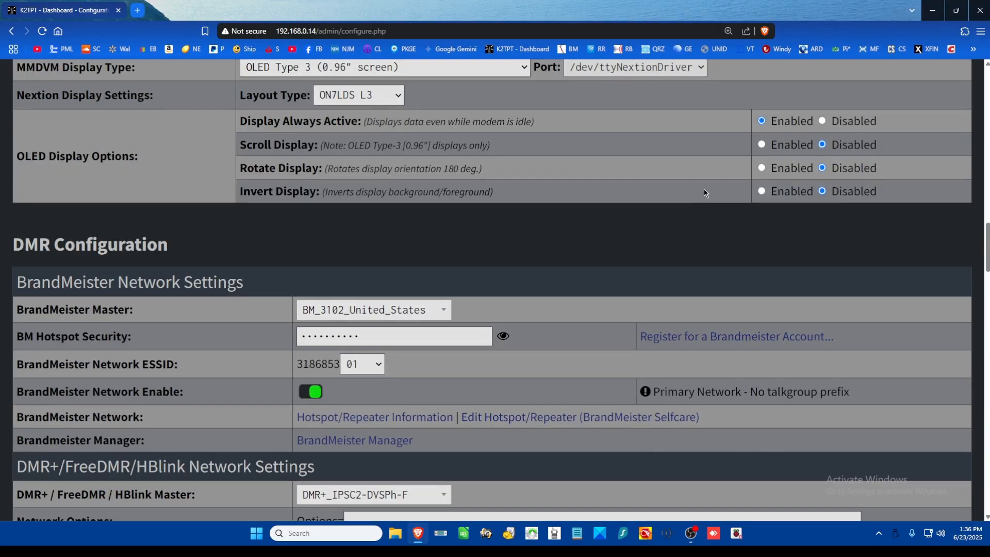
pyautogui.scroll(20, 704, 191)
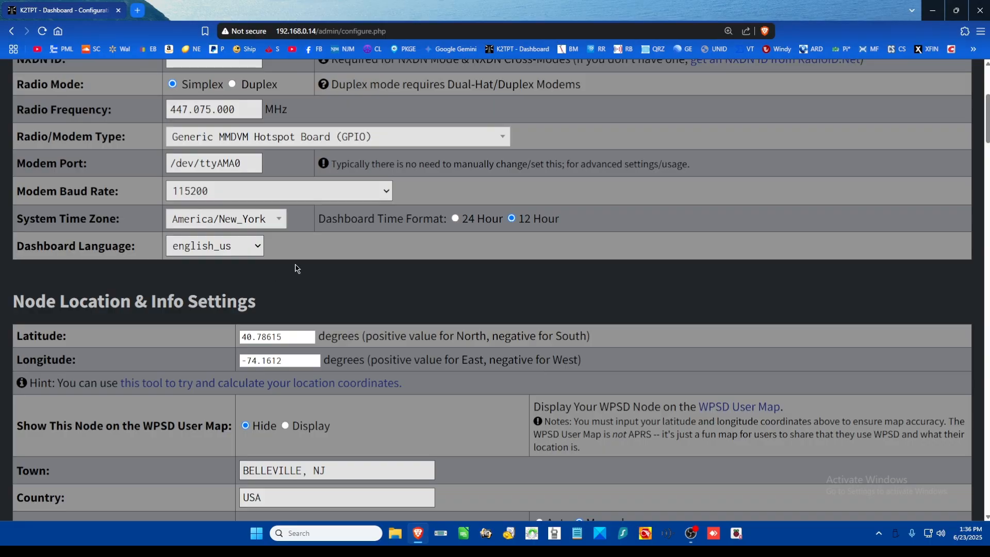
pyautogui.scroll(5, 317, 267)
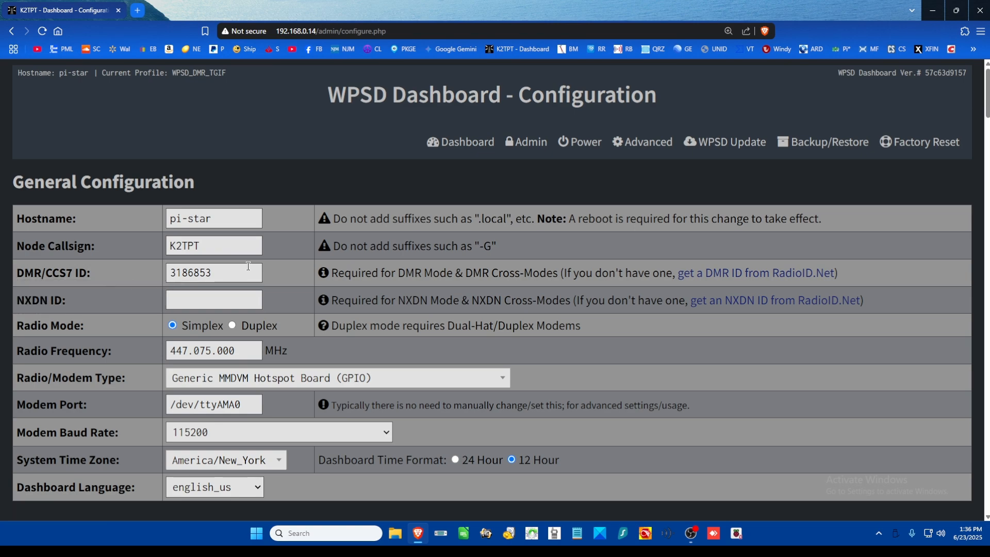
pyautogui.scroll(-2, 248, 266)
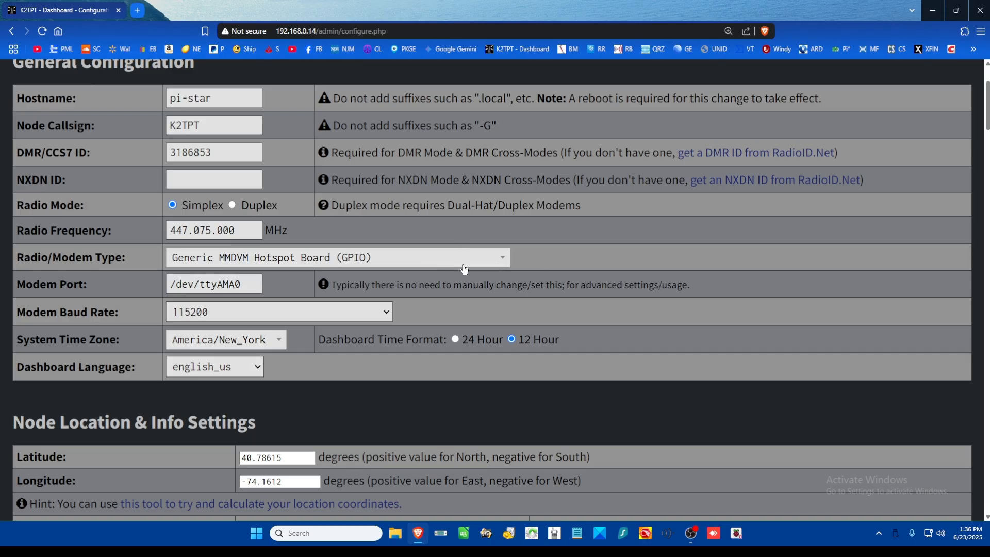
pyautogui.click(494, 264)
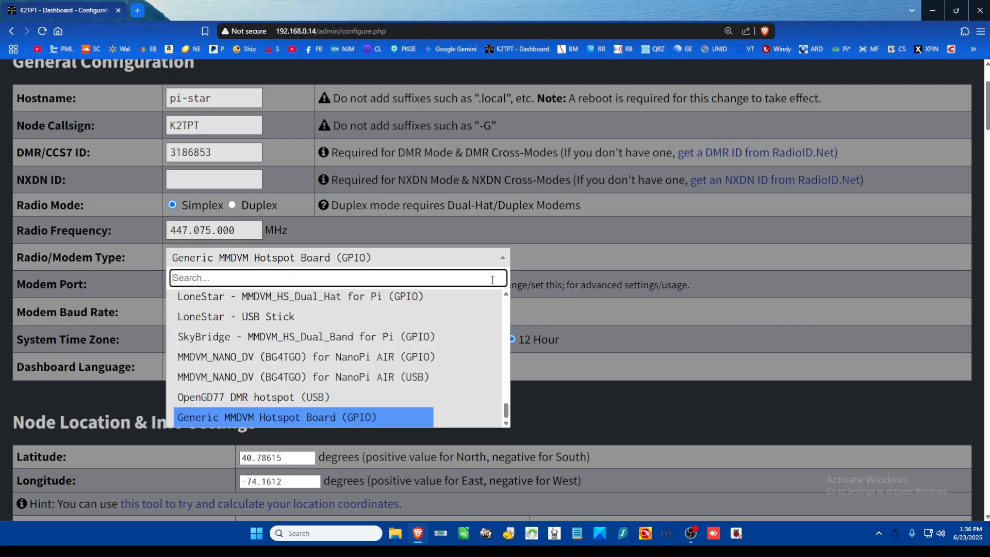
pyautogui.moveTo(506, 414); pyautogui.dragTo(509, 296)
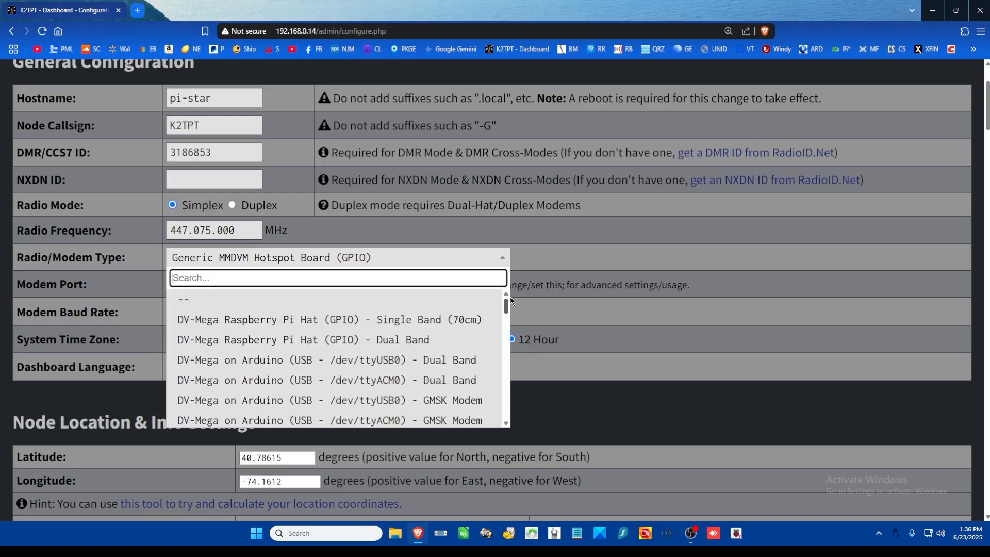
pyautogui.scroll(-10, 510, 296)
pyautogui.click(648, 242)
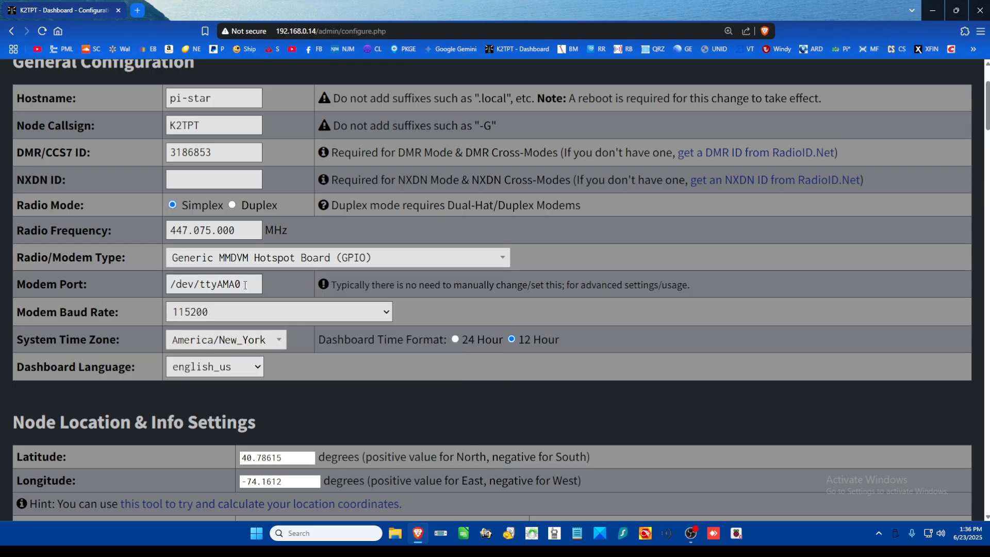
pyautogui.click(280, 343)
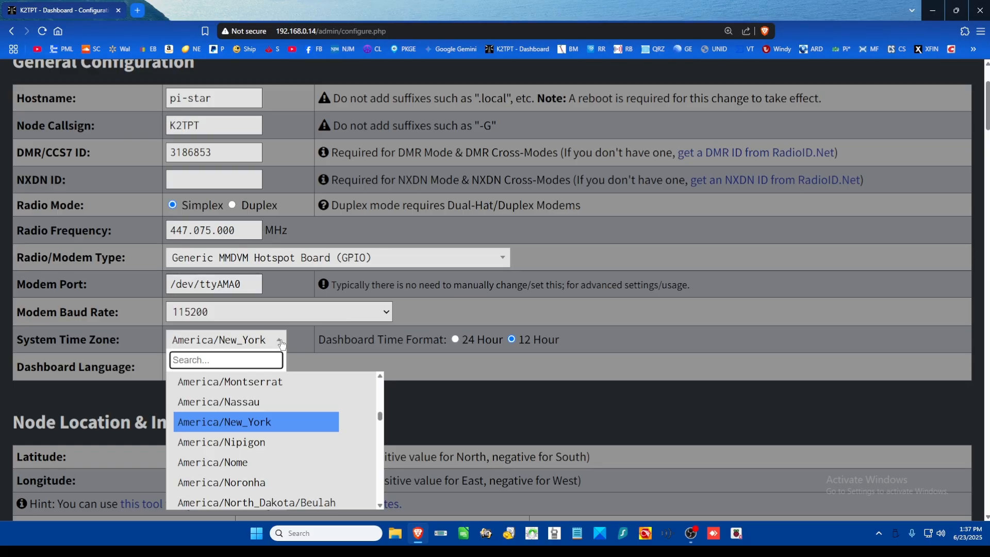
pyautogui.click(343, 337)
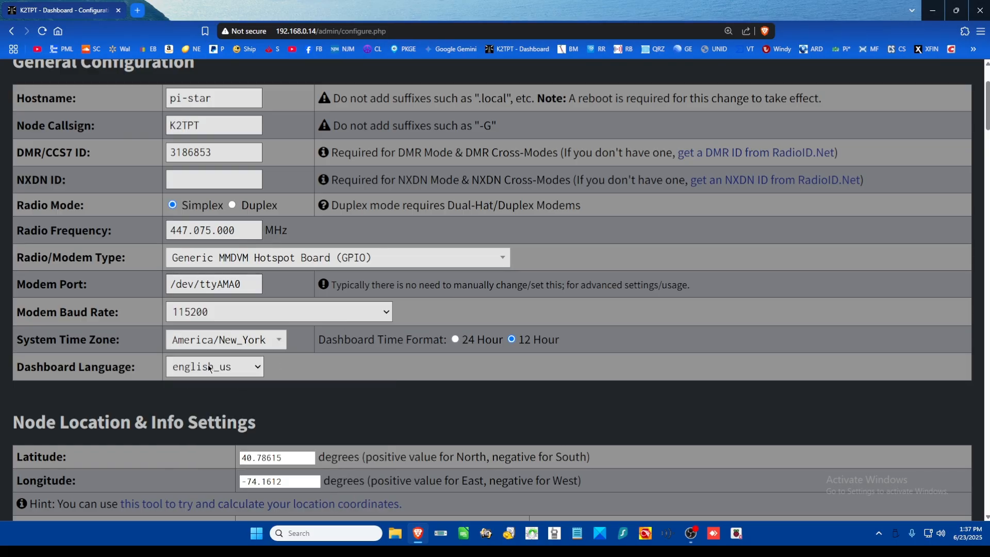
pyautogui.click(256, 368)
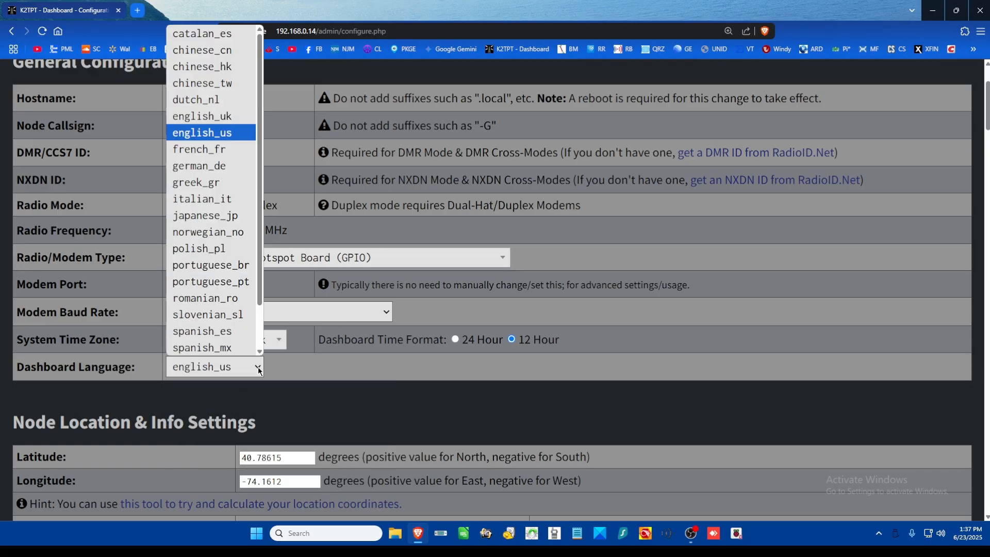
pyautogui.click(306, 374)
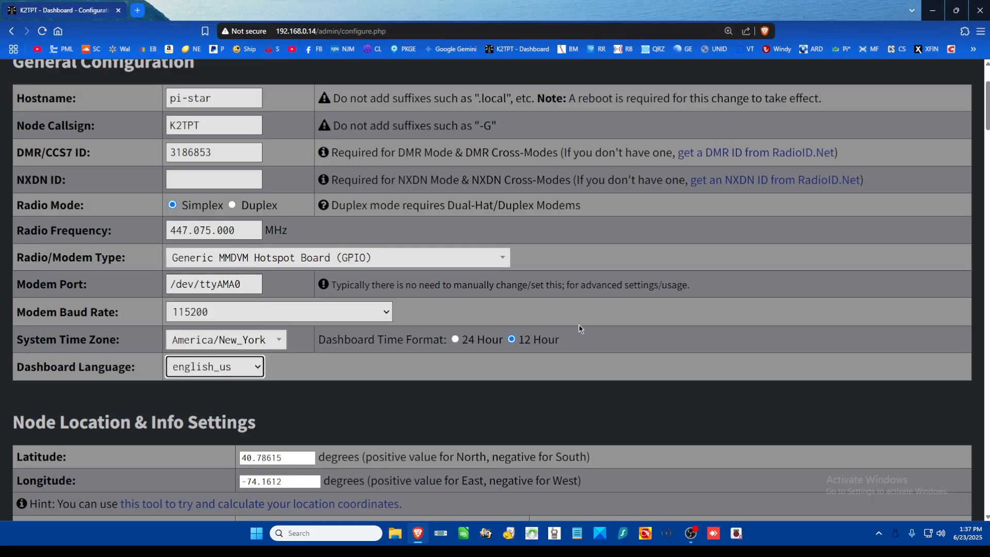
pyautogui.scroll(-2, 579, 328)
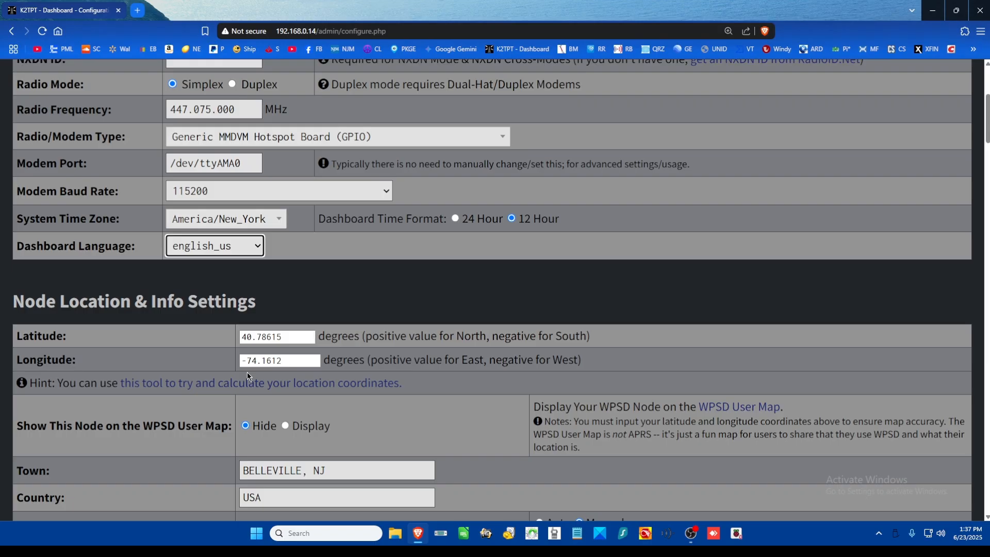
pyautogui.click(138, 11)
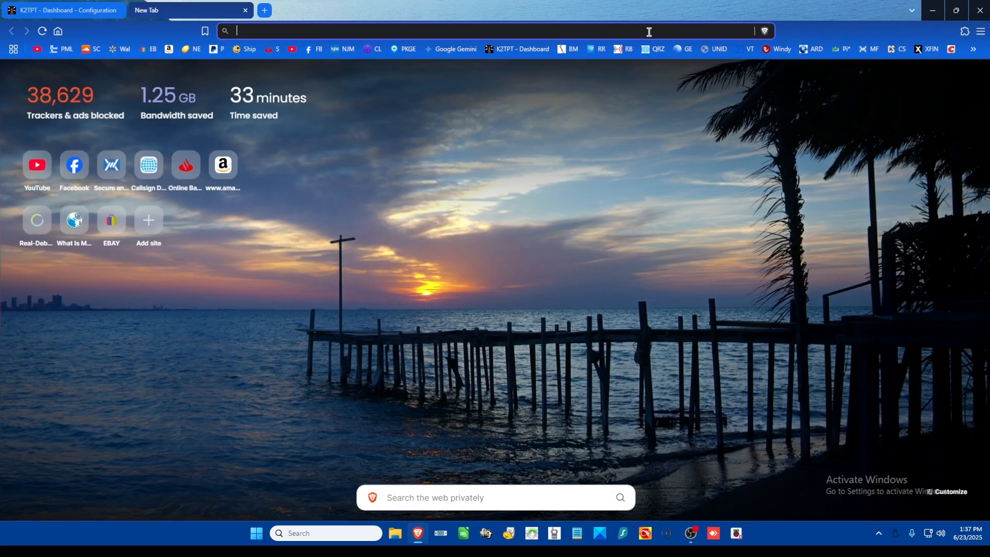
# Search for 'google maps' in the new tab and open Google Maps from the results
pyautogui.write('googl')
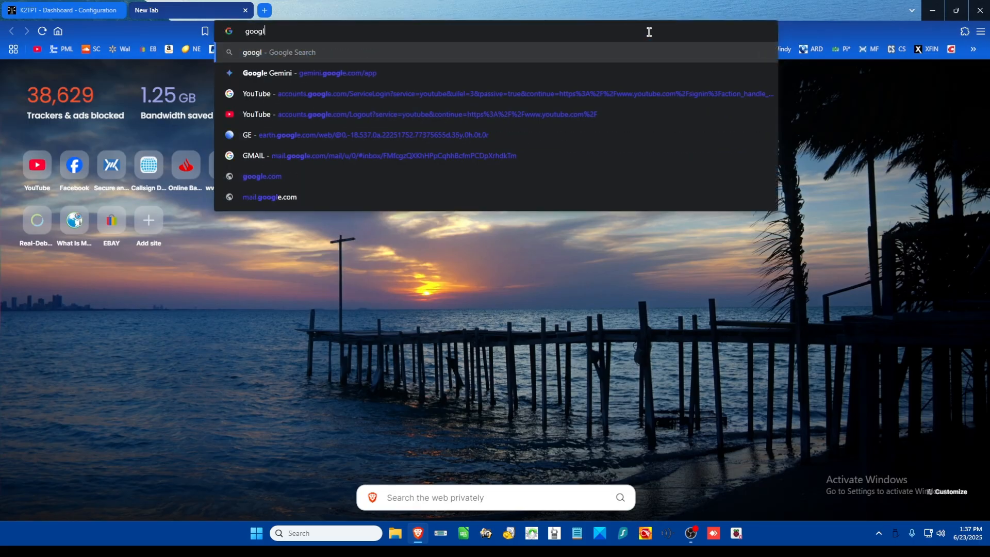
pyautogui.write('e maps')
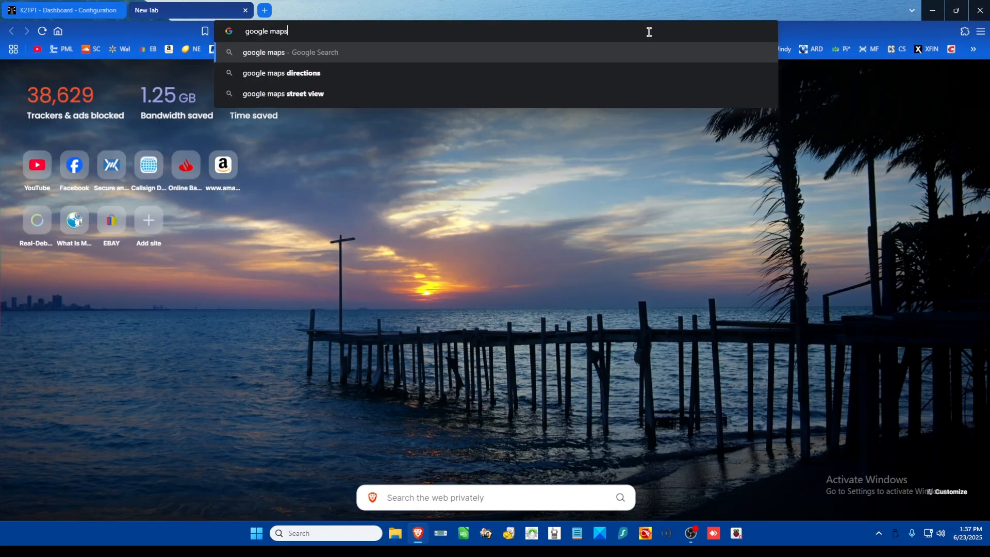
pyautogui.press('Return')
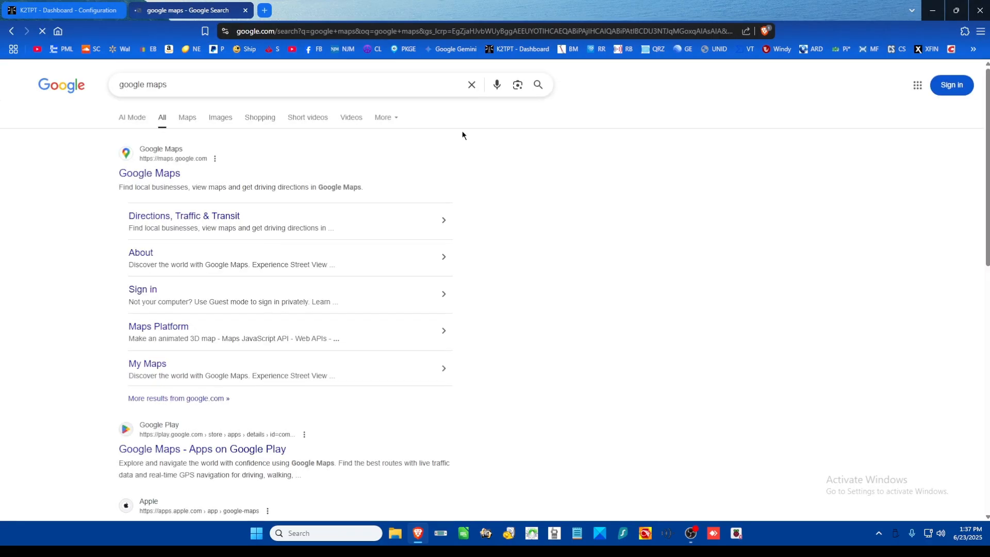
pyautogui.click(172, 176)
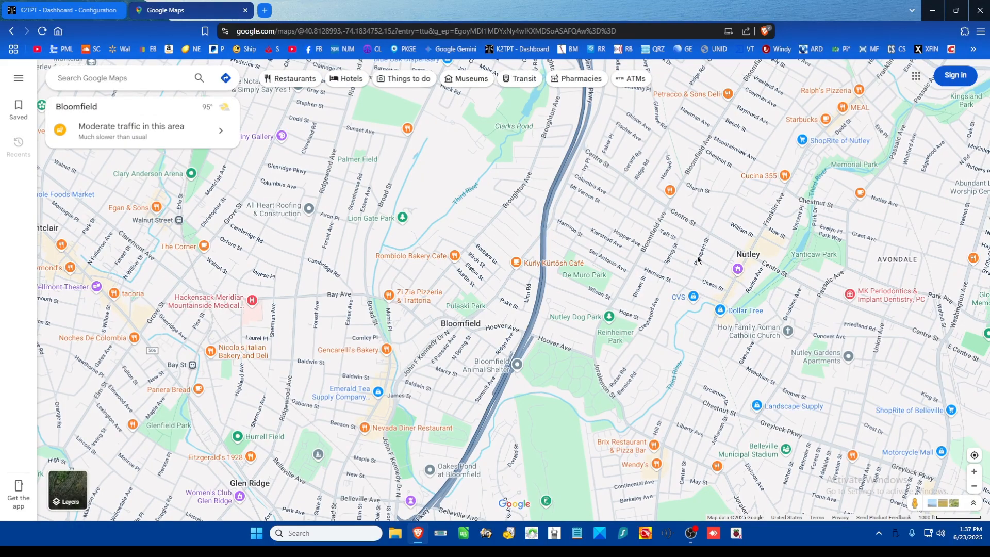
# Look up the hotspot's street address in Google Maps
pyautogui.write('17')
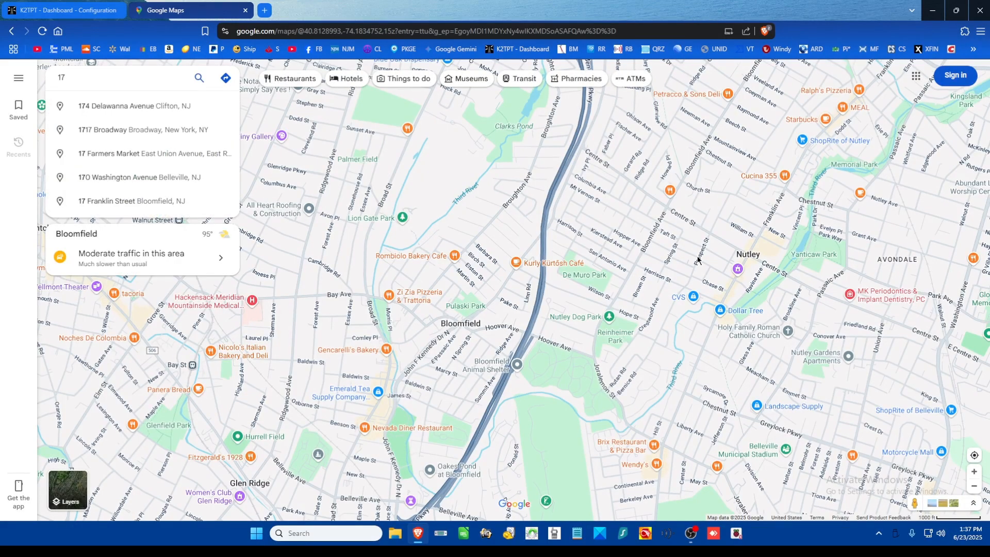
pyautogui.write(' wils')
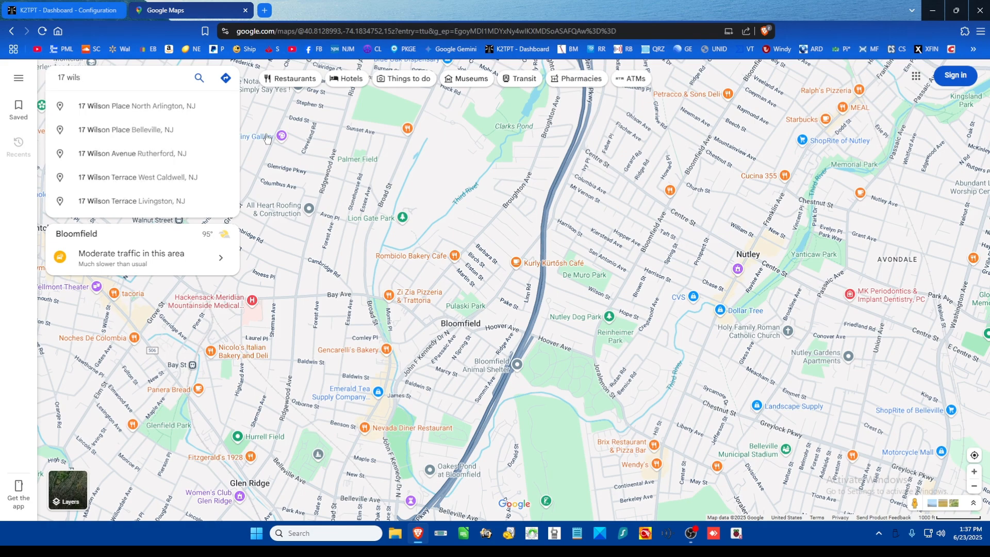
pyautogui.click(126, 132)
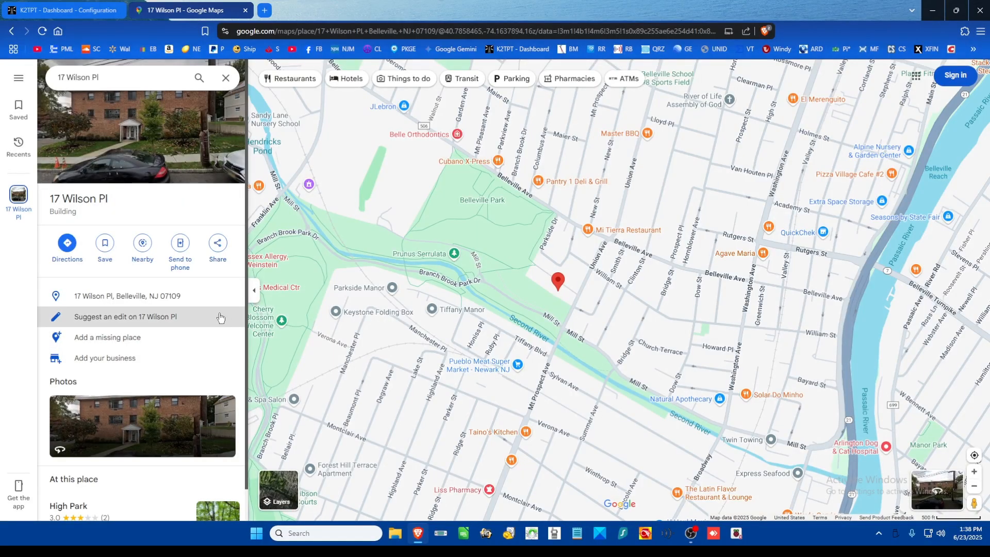
pyautogui.scroll(-1, 219, 316)
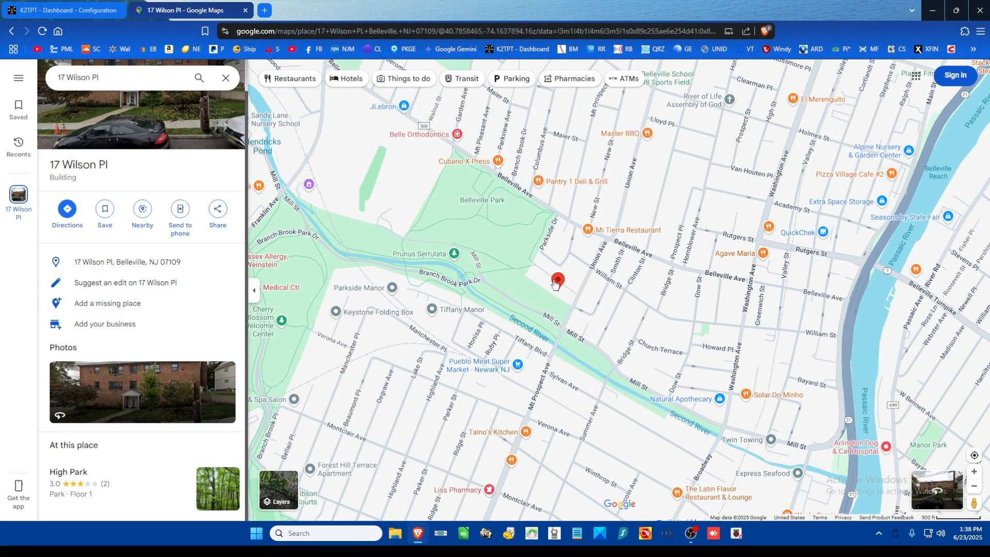
# Read the pinned location's latitude and longitude, then return to the dashboard configuration tab
pyautogui.moveTo(557, 280)
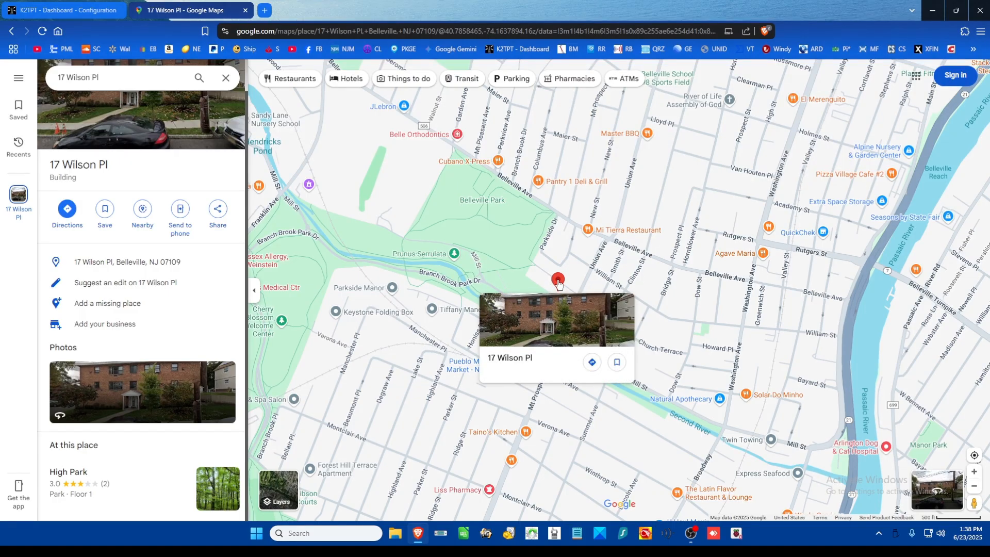
pyautogui.click(557, 281)
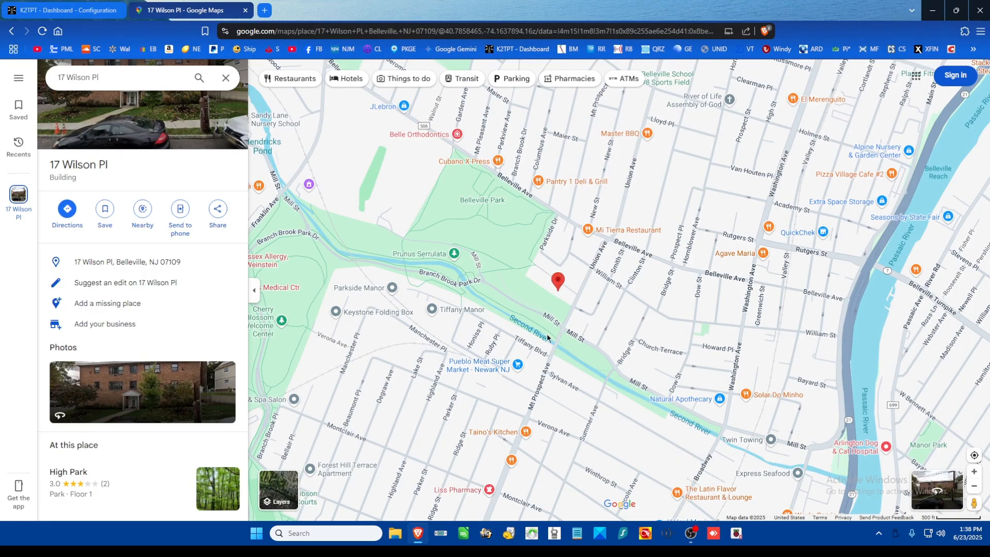
pyautogui.rightClick(558, 281)
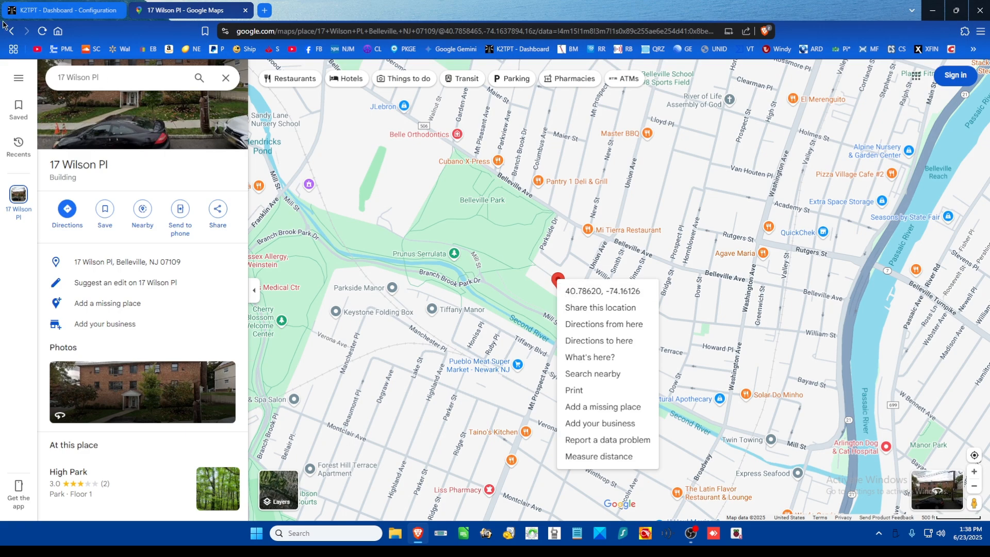
pyautogui.click(36, 13)
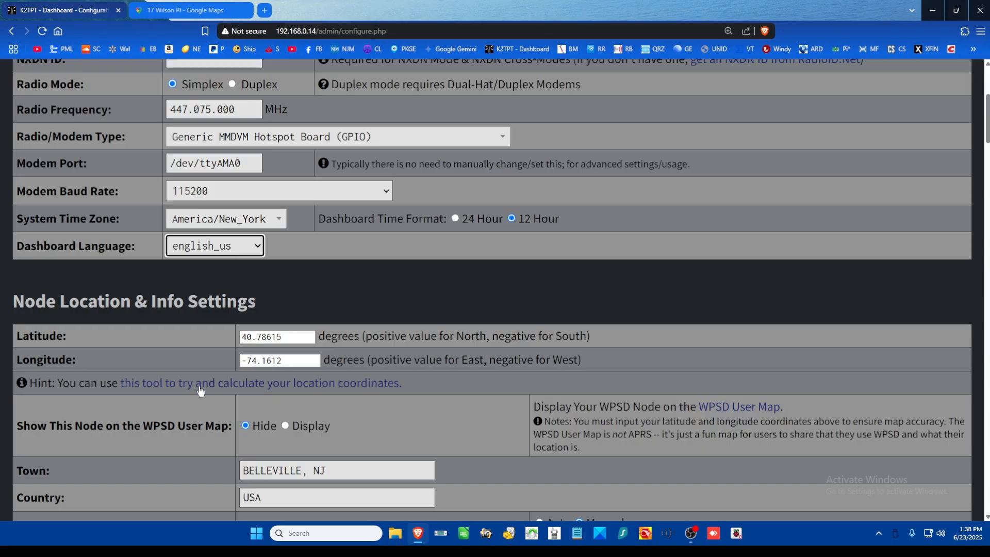
pyautogui.click(189, 14)
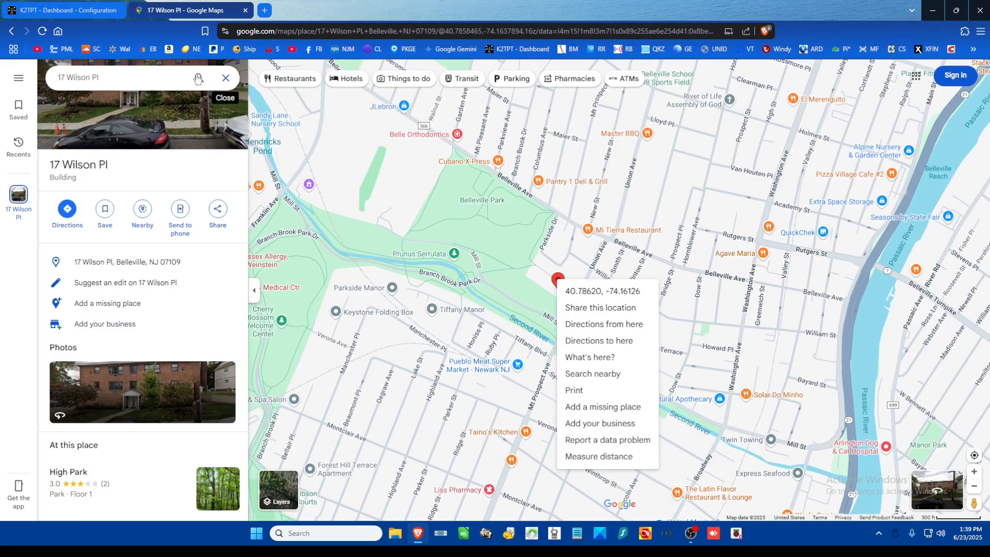
pyautogui.click(65, 10)
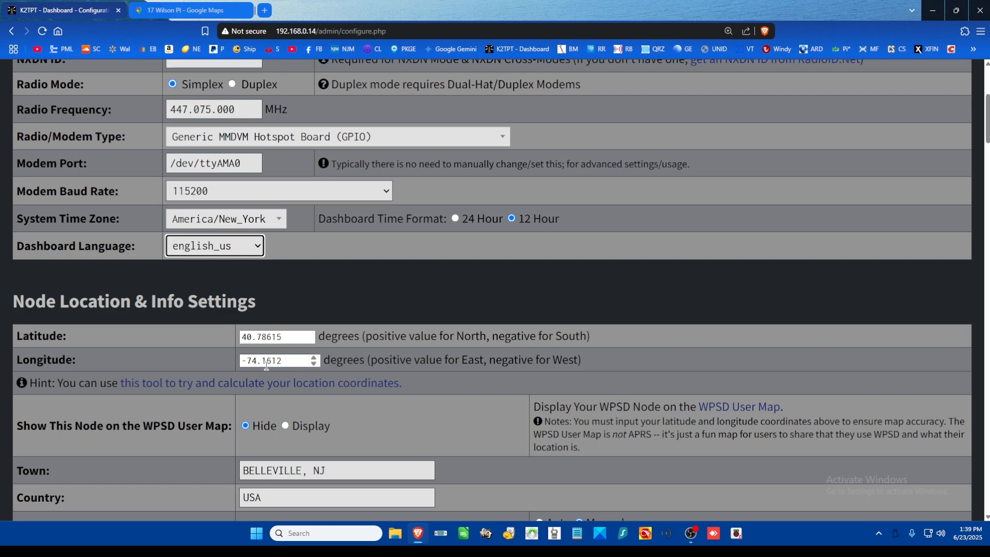
pyautogui.scroll(-2, 574, 309)
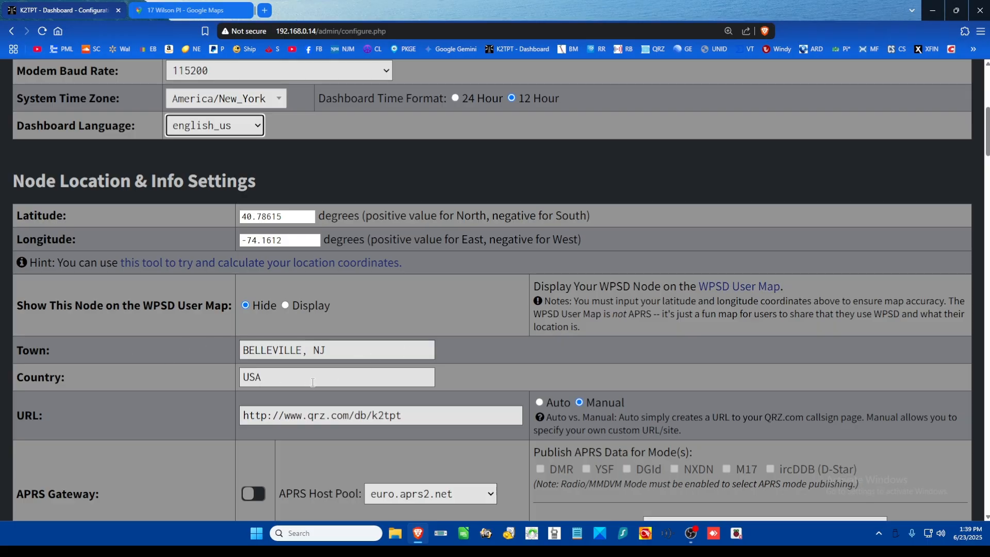
pyautogui.scroll(-2, 435, 287)
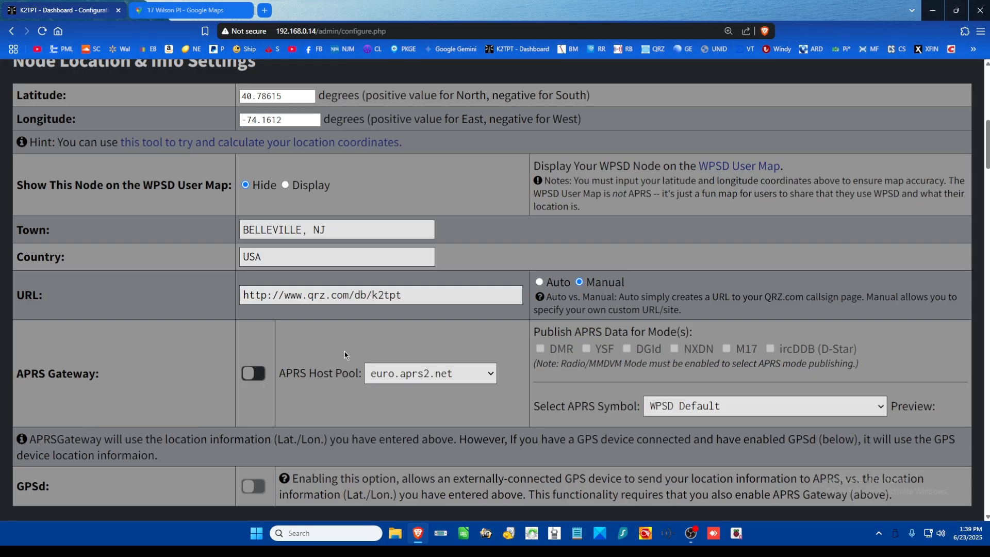
pyautogui.scroll(-2, 448, 314)
pyautogui.scroll(-2, 448, 315)
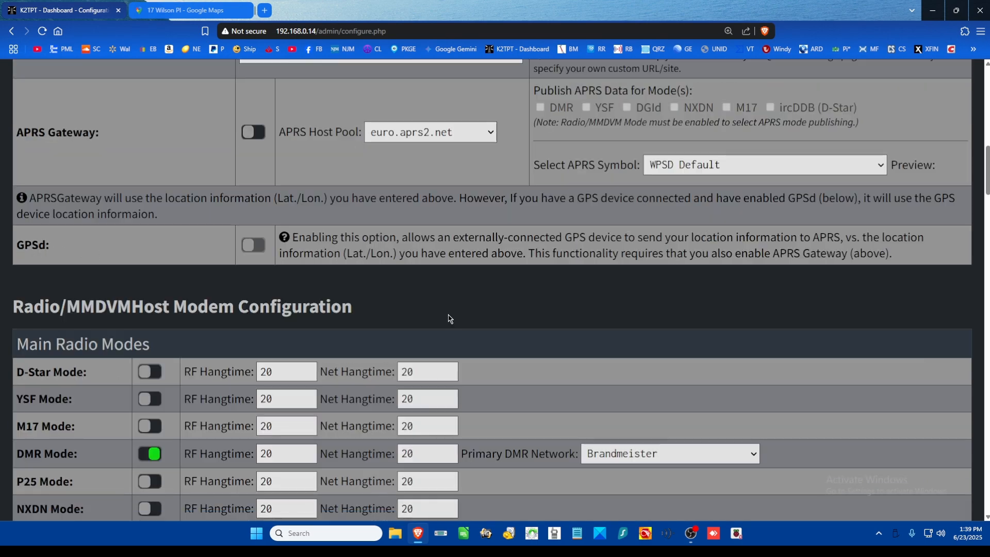
pyautogui.scroll(-2, 448, 315)
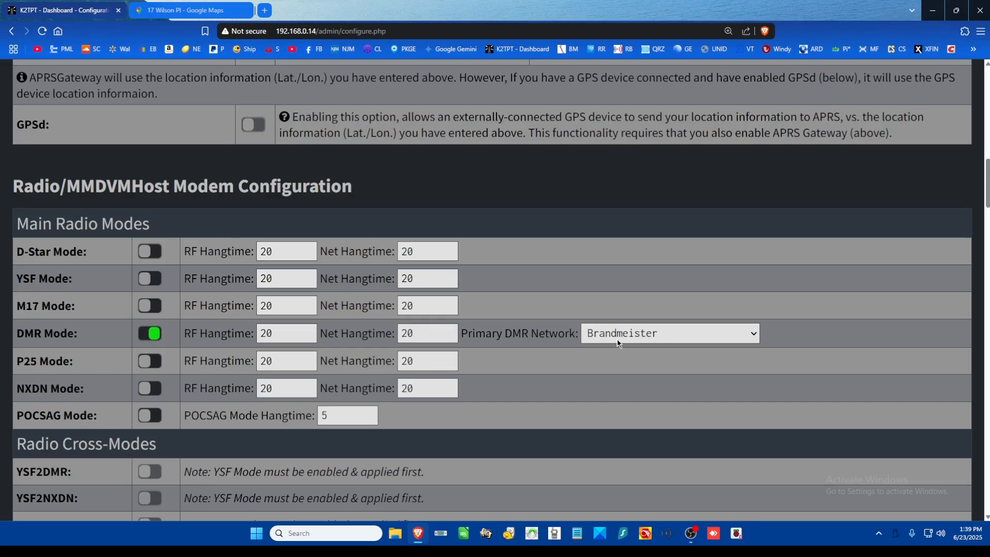
pyautogui.scroll(-2, 529, 308)
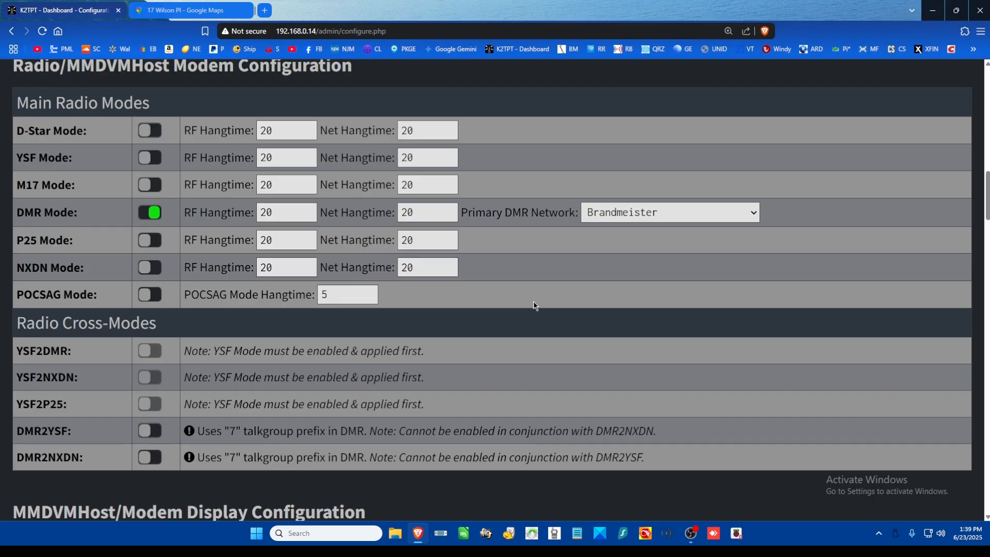
pyautogui.scroll(-2, 535, 305)
pyautogui.scroll(-2, 536, 304)
pyautogui.scroll(-2, 536, 302)
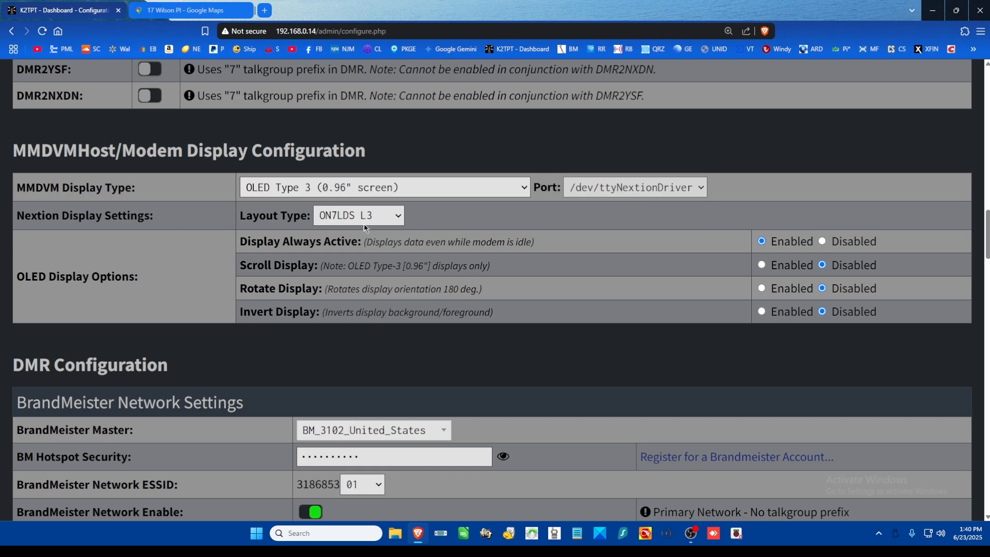
pyautogui.scroll(-2, 594, 199)
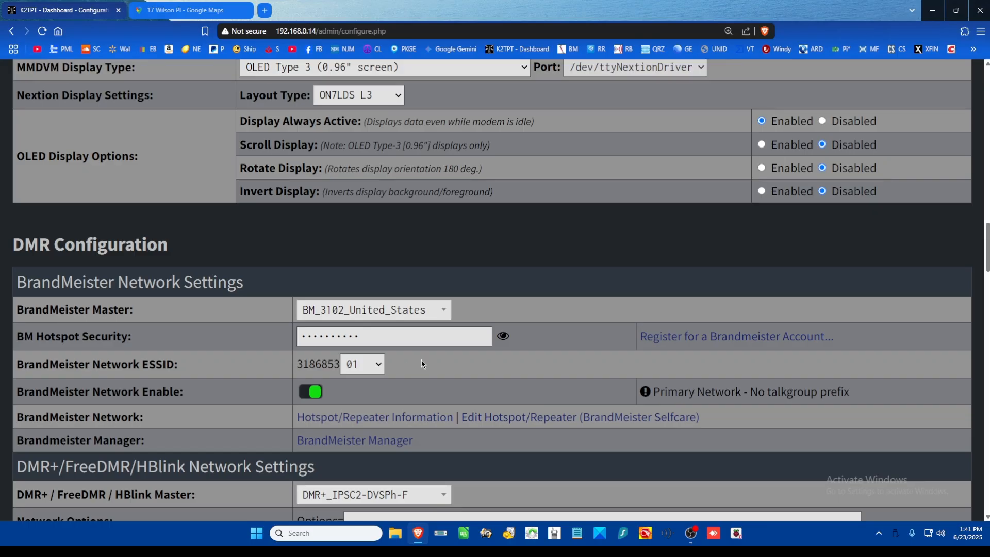
pyautogui.scroll(-5, 422, 364)
pyautogui.scroll(-5, 426, 338)
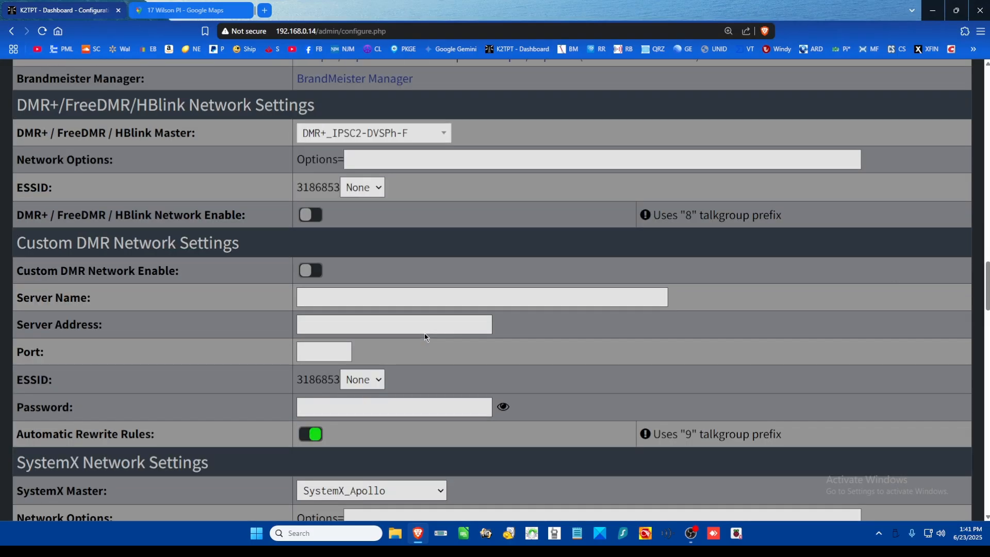
pyautogui.scroll(-5, 488, 326)
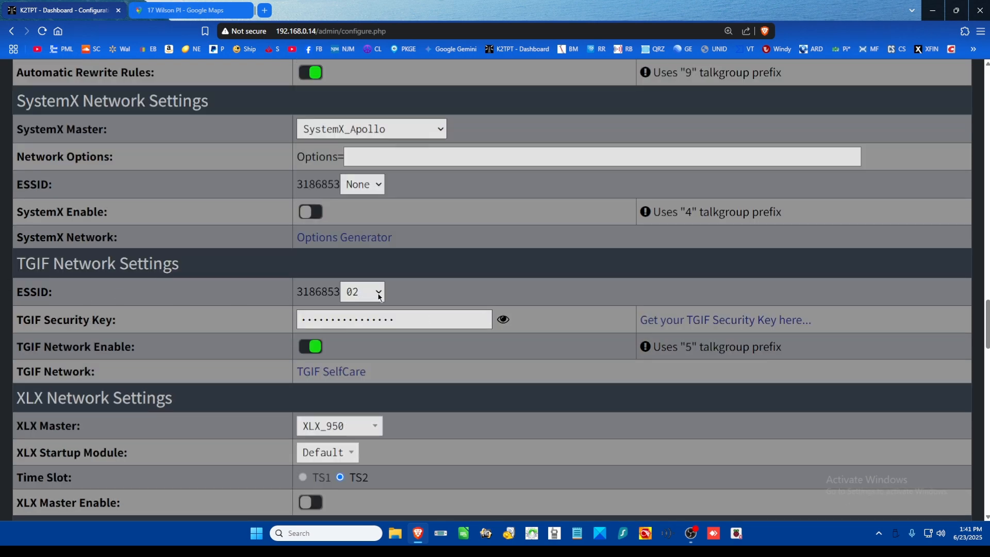
pyautogui.scroll(7, 401, 255)
pyautogui.scroll(5, 402, 257)
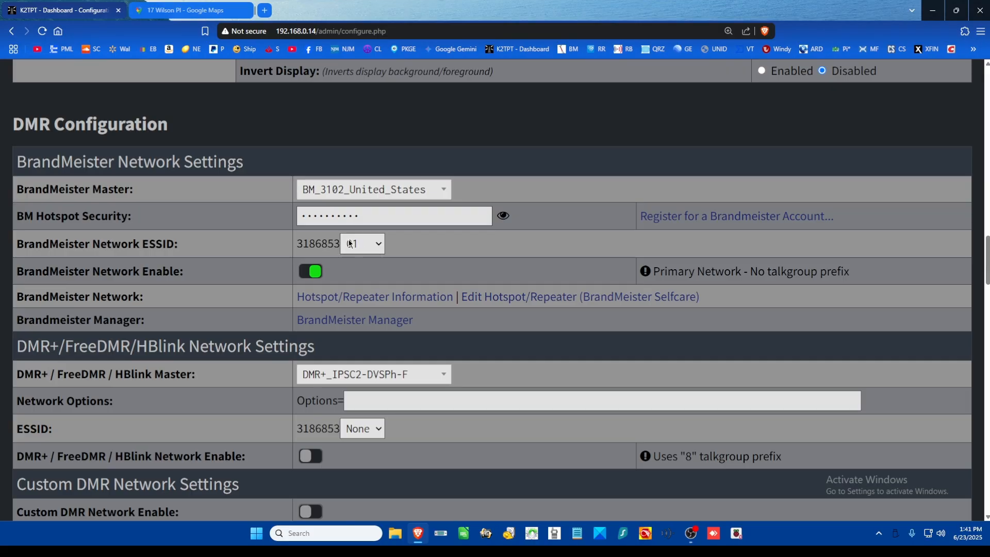
pyautogui.scroll(-4, 389, 253)
pyautogui.scroll(-4, 389, 252)
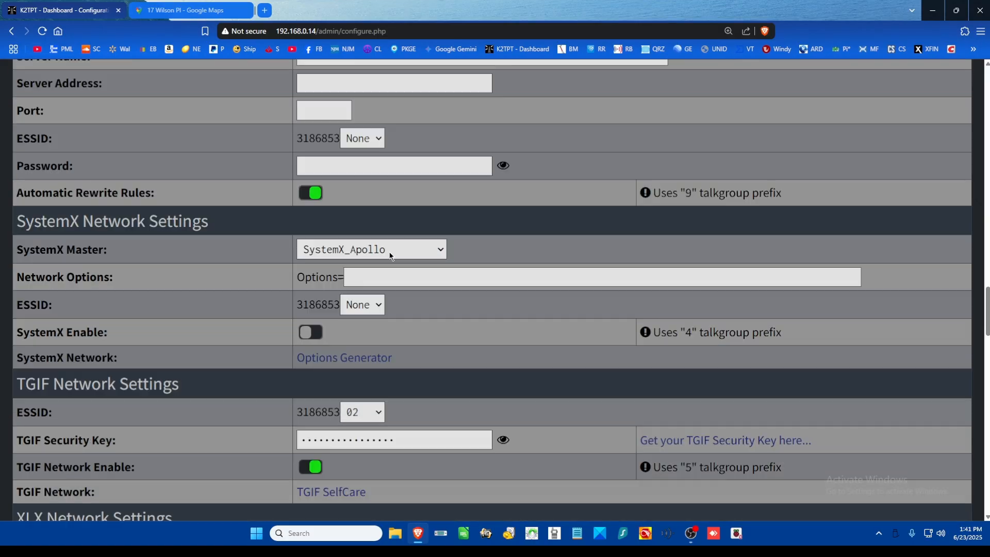
pyautogui.scroll(-2, 390, 252)
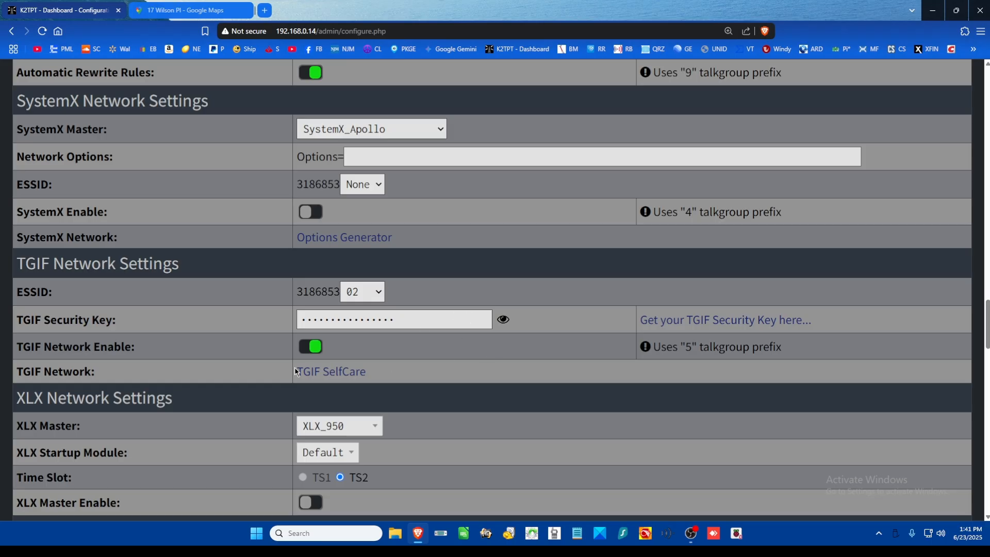
pyautogui.scroll(-7, 593, 314)
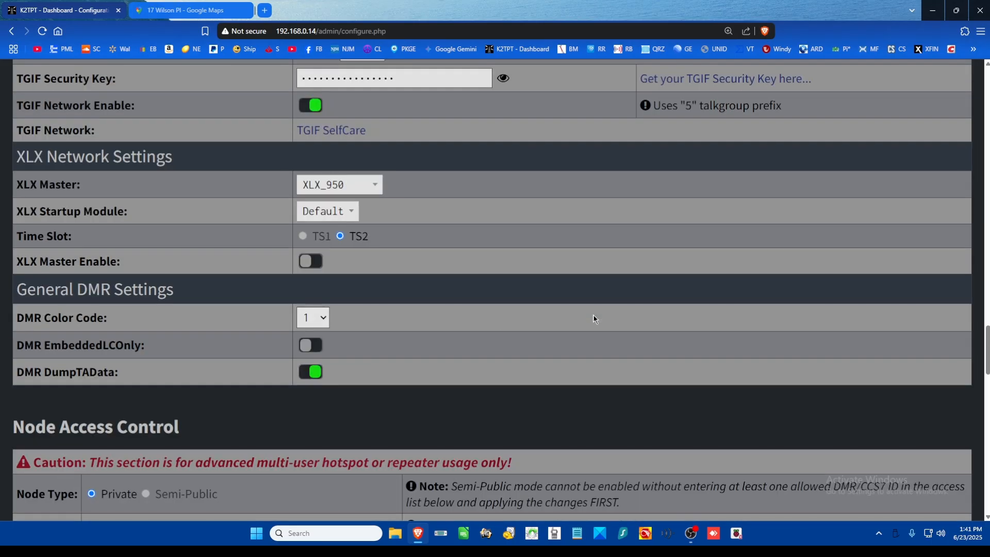
pyautogui.scroll(-7, 593, 315)
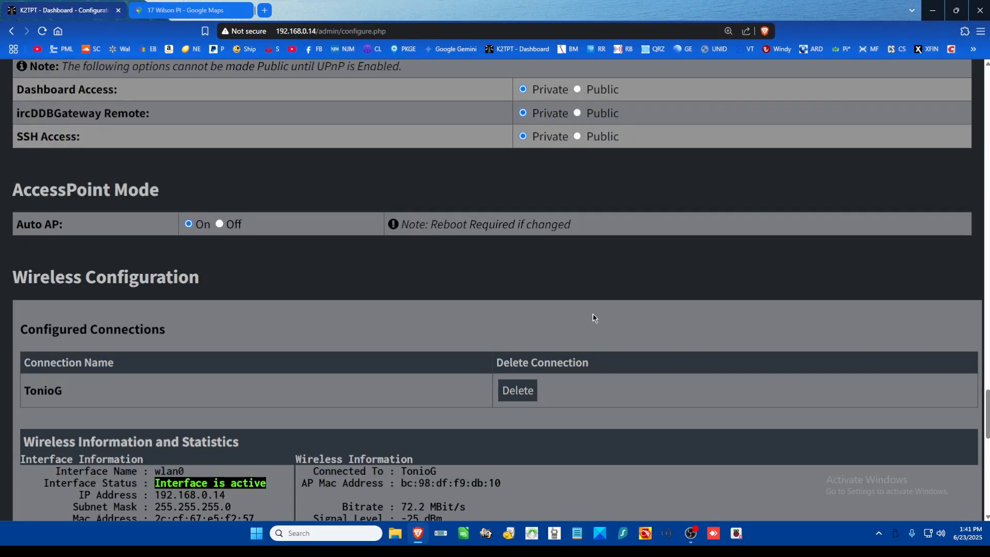
pyautogui.scroll(2, 583, 313)
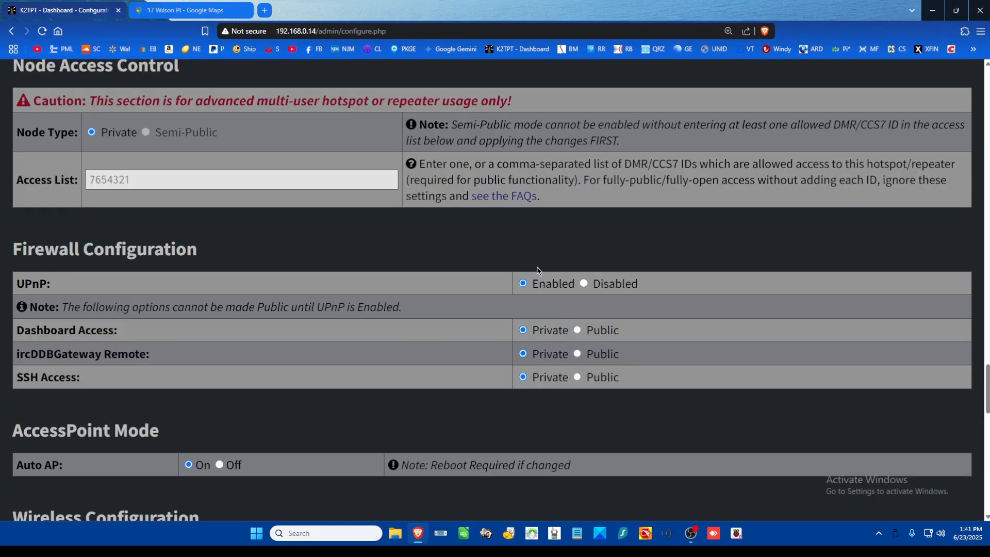
pyautogui.scroll(-2, 311, 258)
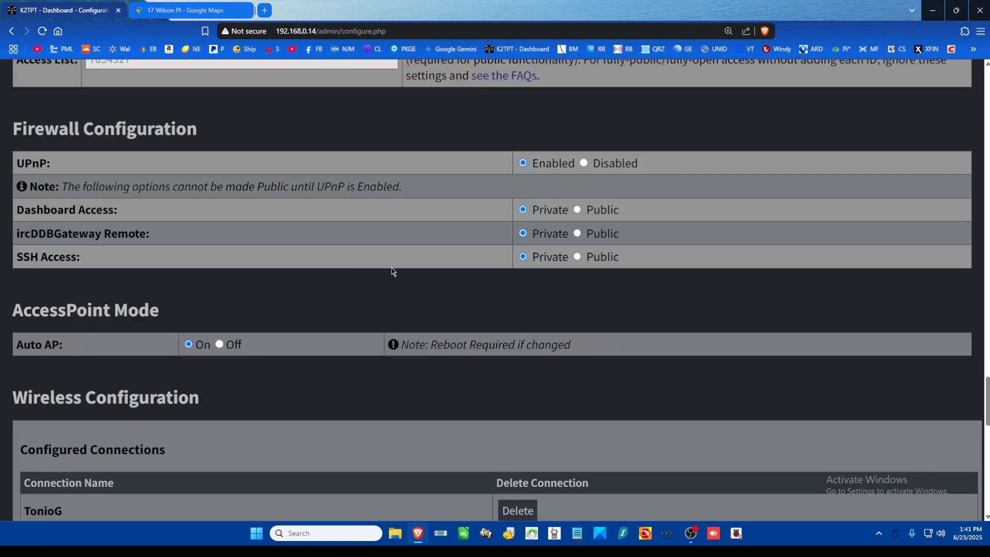
pyautogui.scroll(-4, 392, 269)
pyautogui.scroll(-4, 471, 294)
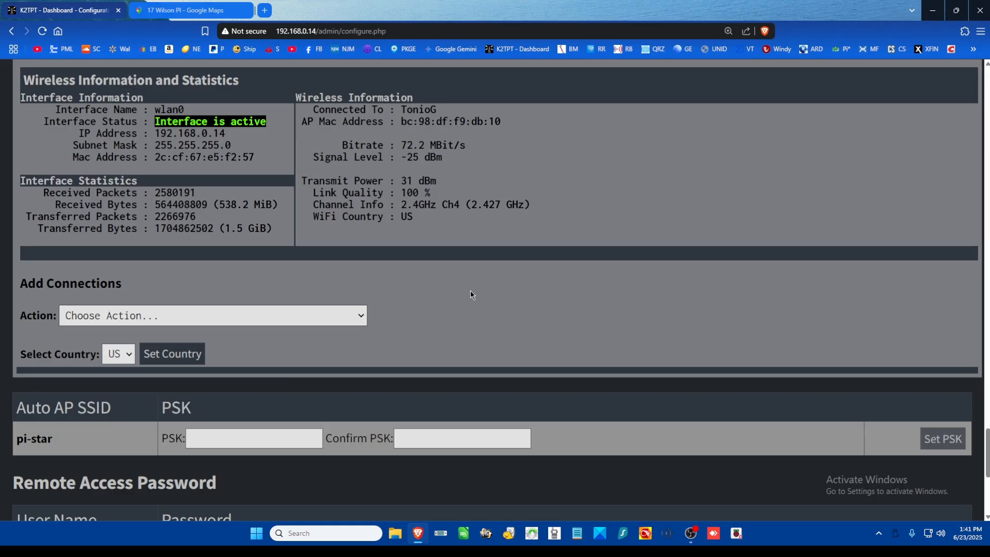
pyautogui.scroll(-2, 471, 290)
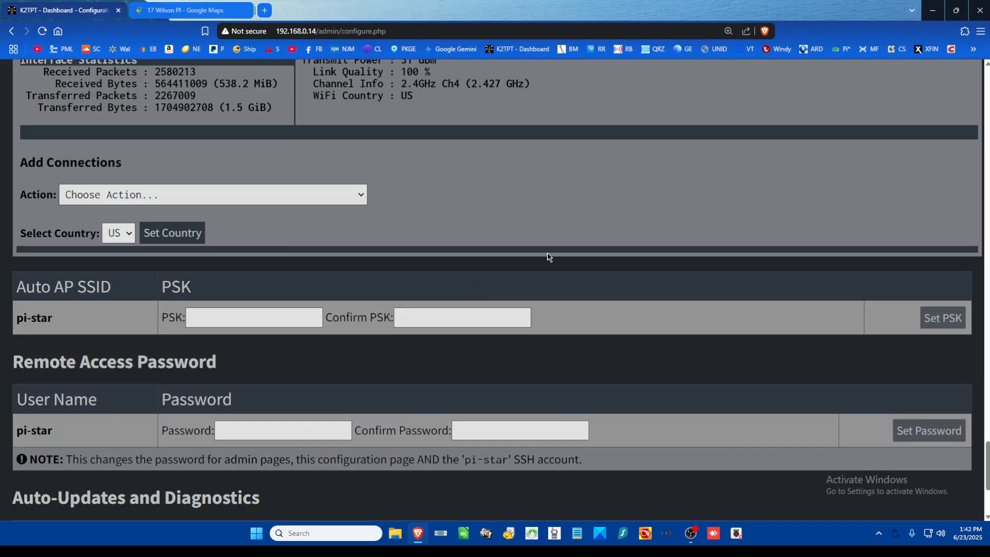
pyautogui.scroll(4, 548, 257)
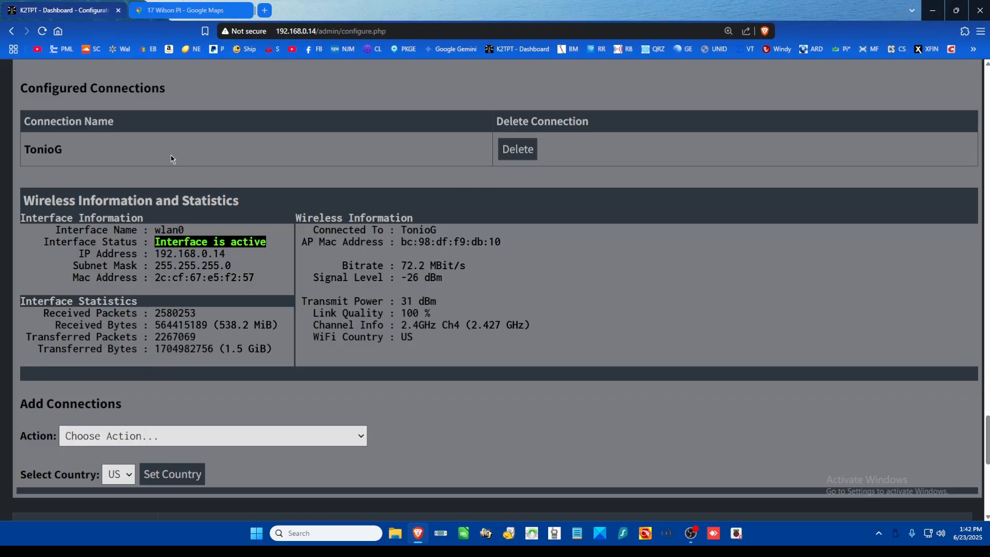
pyautogui.scroll(2, 106, 166)
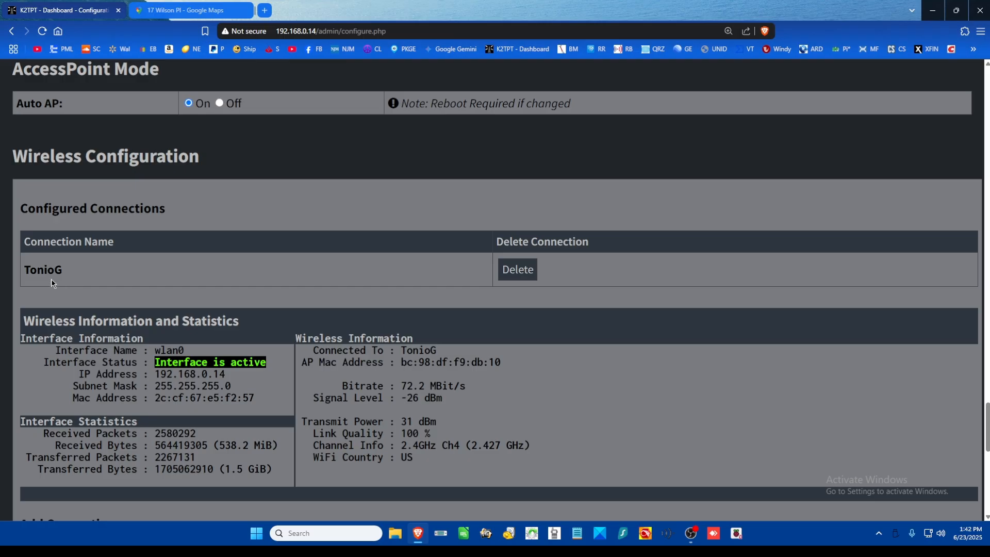
pyautogui.scroll(-2, 556, 297)
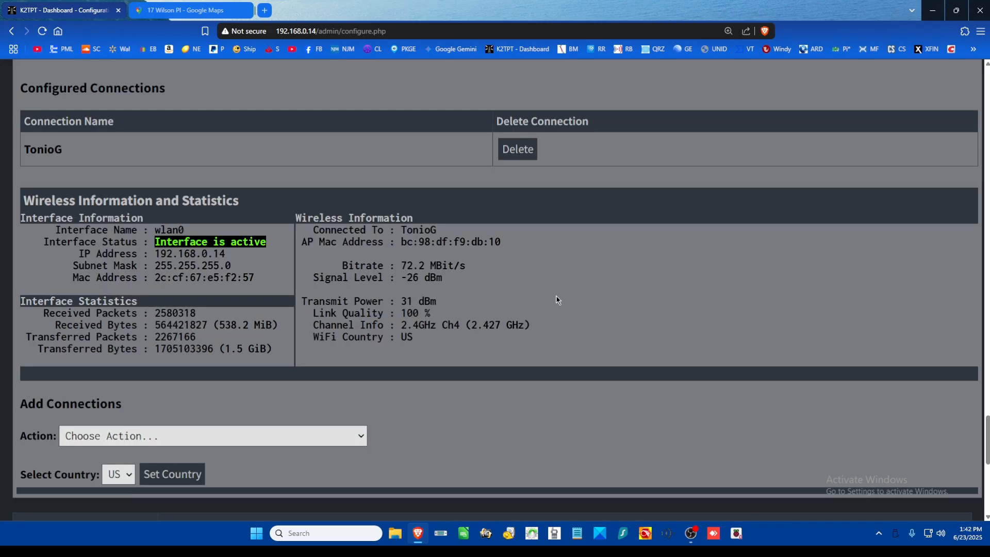
pyautogui.scroll(-2, 557, 300)
pyautogui.scroll(-2, 556, 296)
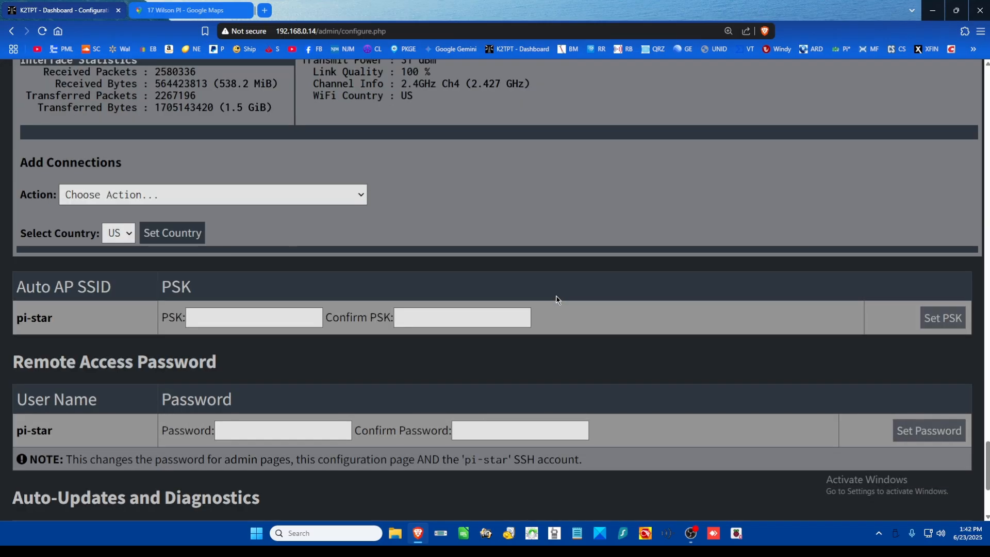
pyautogui.scroll(2, 548, 296)
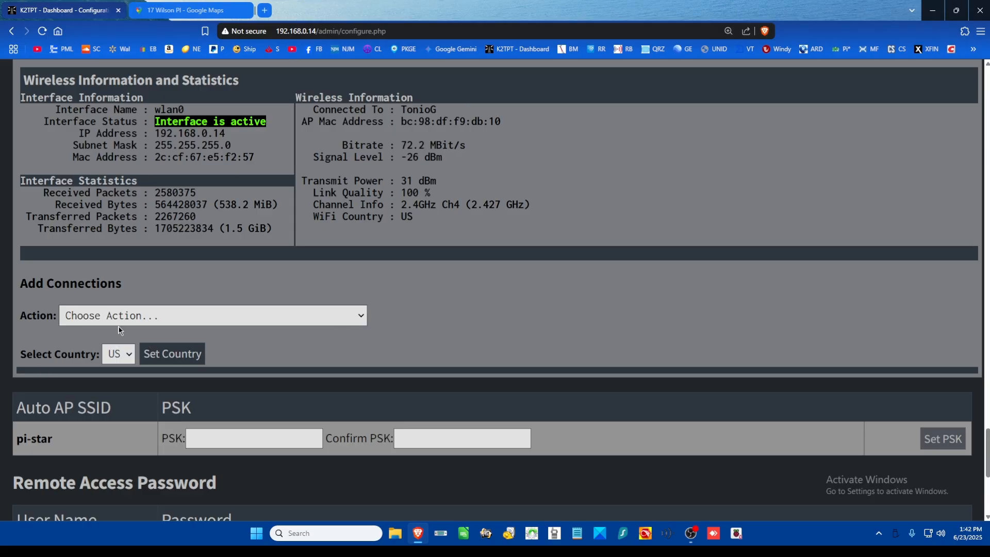
# Run 'Scan & Add Available Networks' from the Action dropdown and scroll through the Wi‑Fi results
pyautogui.click(360, 316)
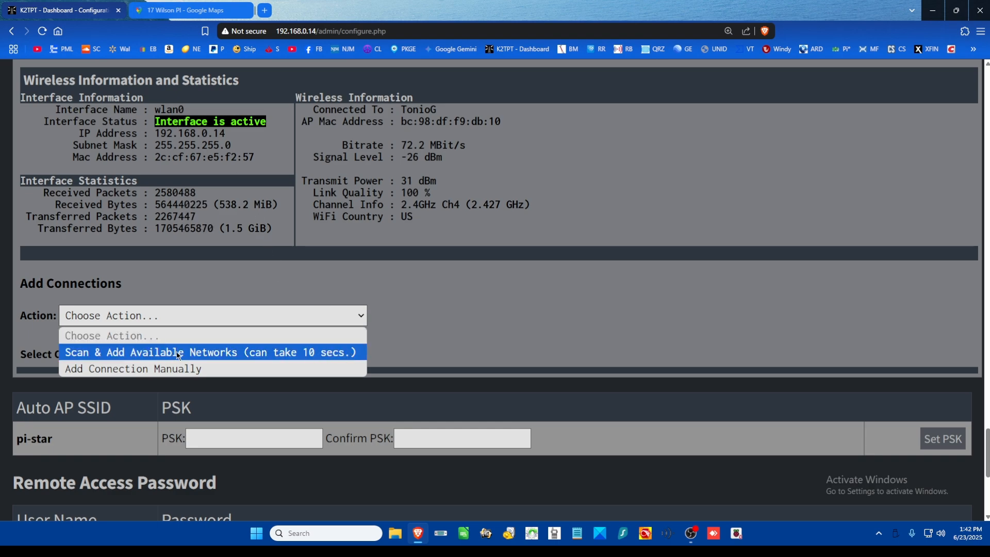
pyautogui.click(332, 353)
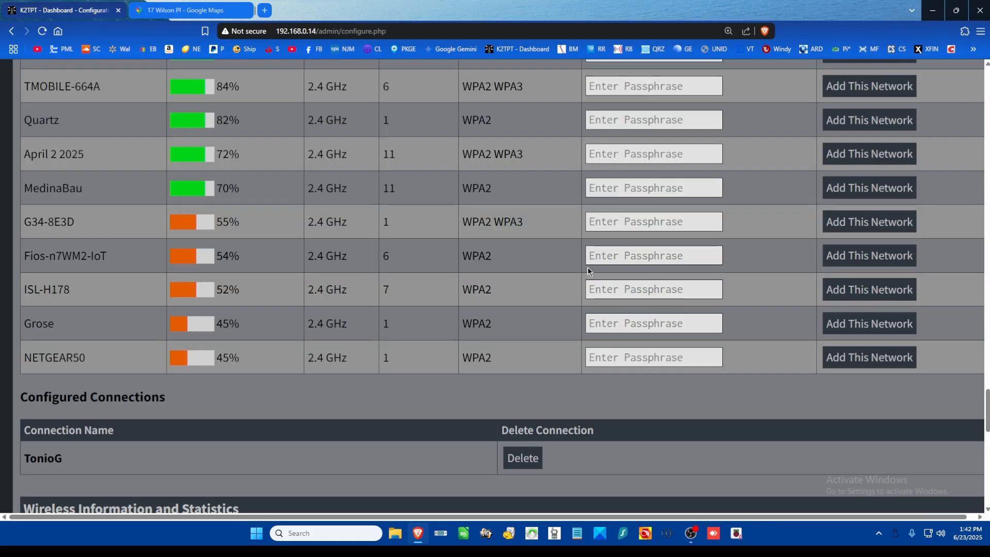
pyautogui.scroll(5, 589, 268)
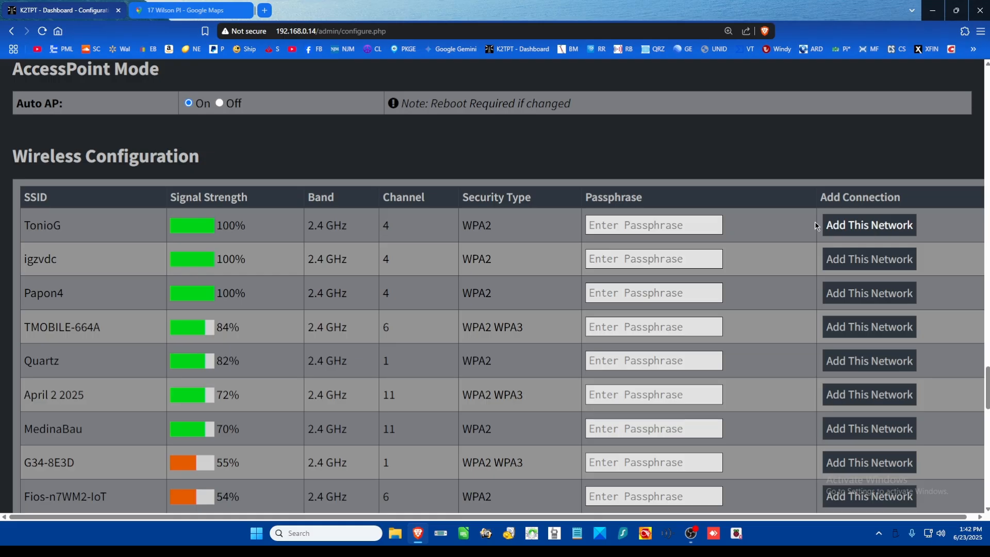
pyautogui.scroll(5, 415, 183)
pyautogui.scroll(5, 416, 187)
pyautogui.scroll(9, 349, 264)
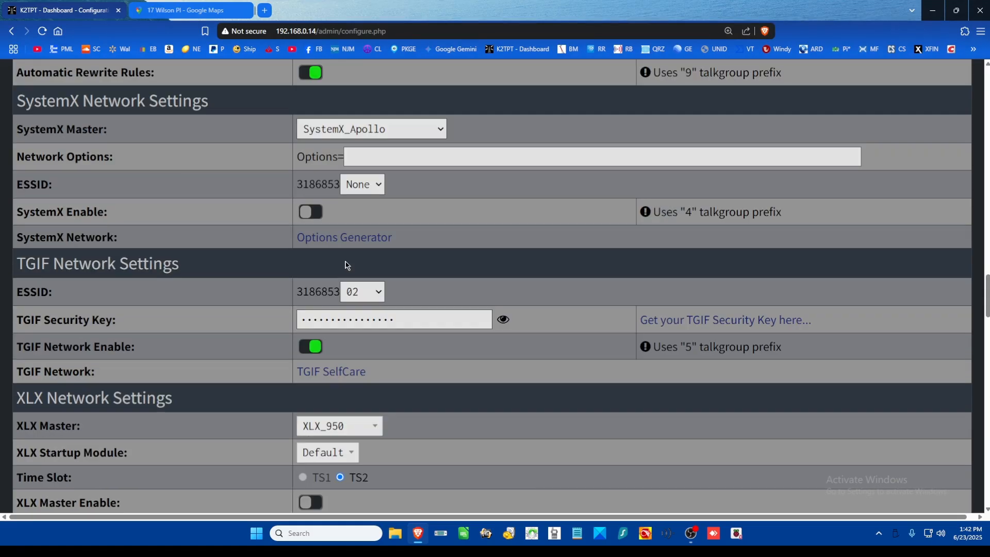
pyautogui.scroll(-20, 342, 259)
pyautogui.scroll(7, 341, 259)
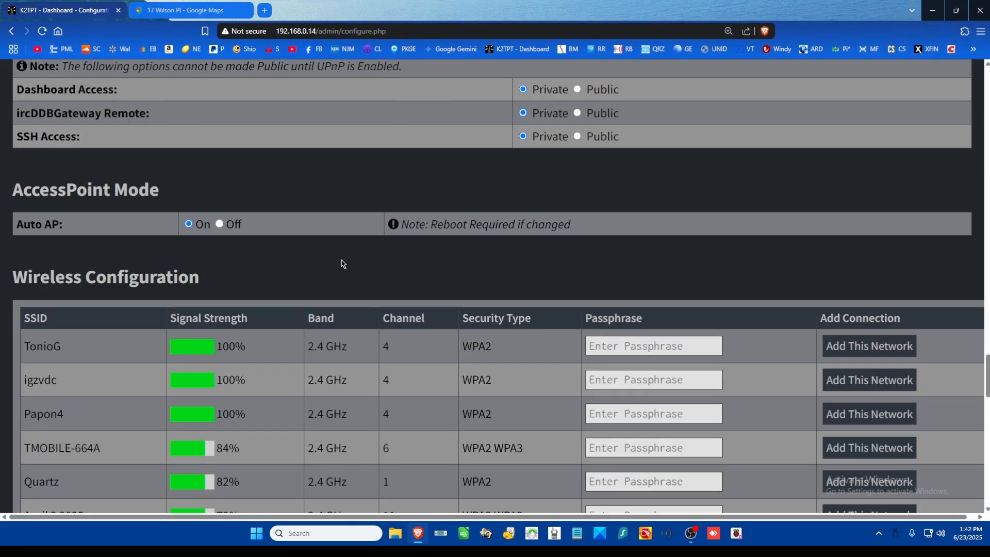
pyautogui.scroll(5, 342, 261)
pyautogui.scroll(-5, 343, 263)
pyautogui.scroll(13, 325, 260)
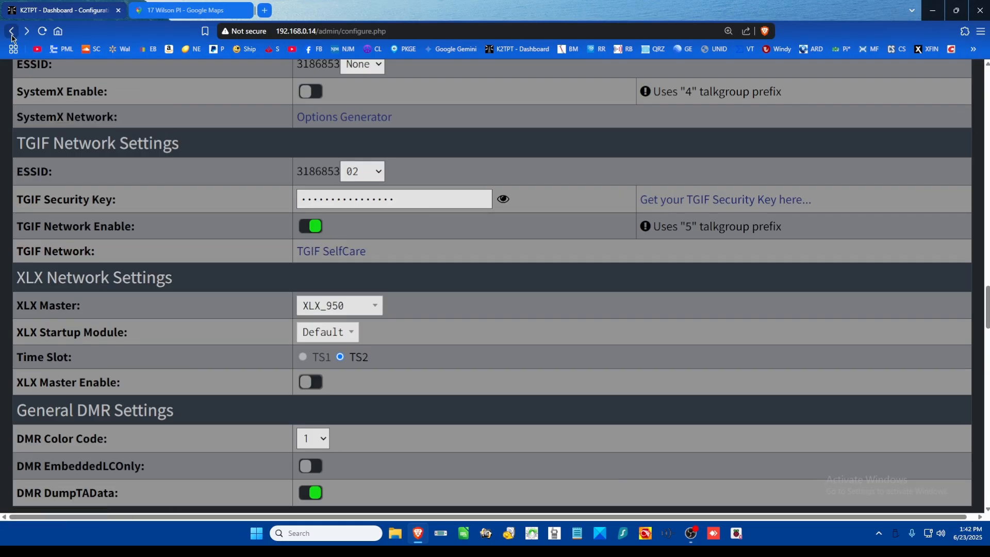
pyautogui.scroll(-13, 661, 268)
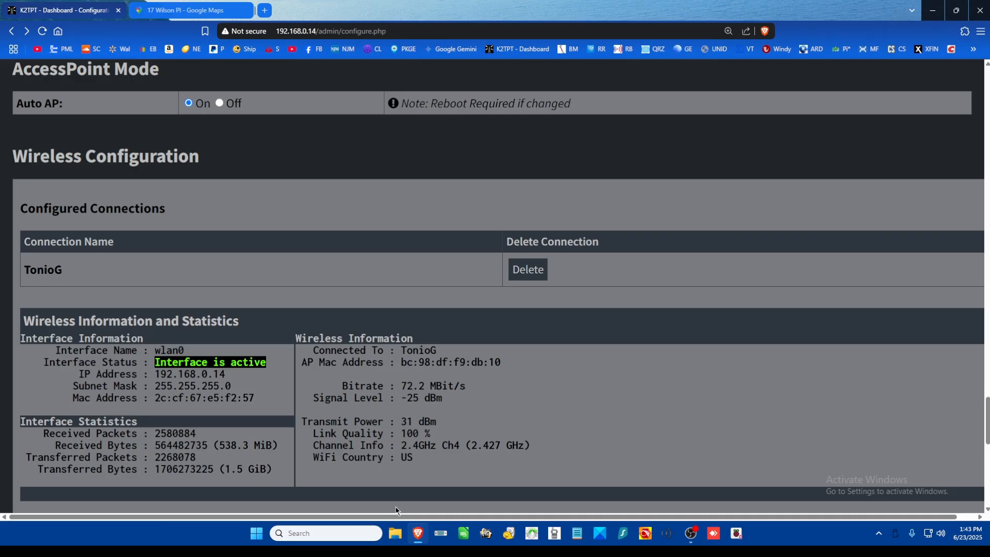
pyautogui.scroll(15, 335, 379)
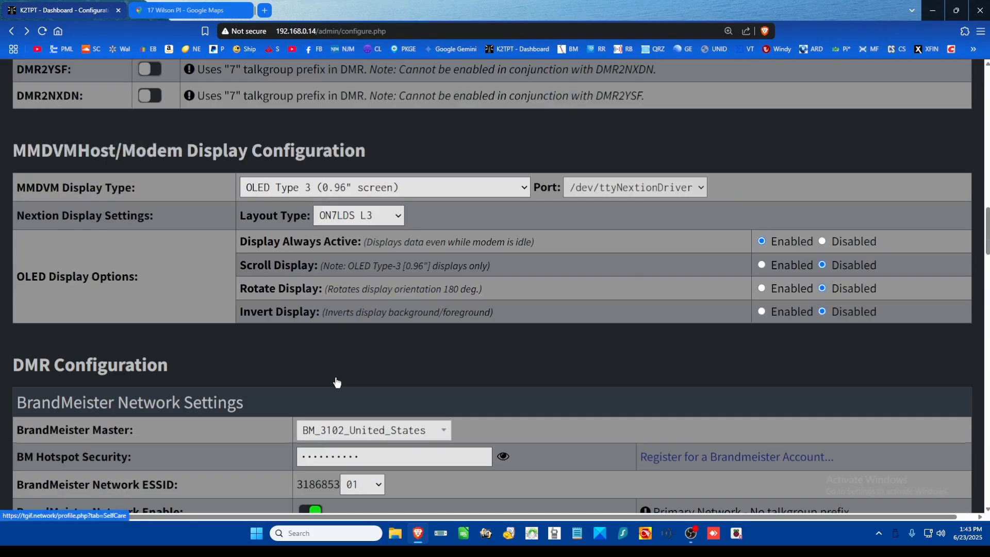
pyautogui.scroll(15, 310, 314)
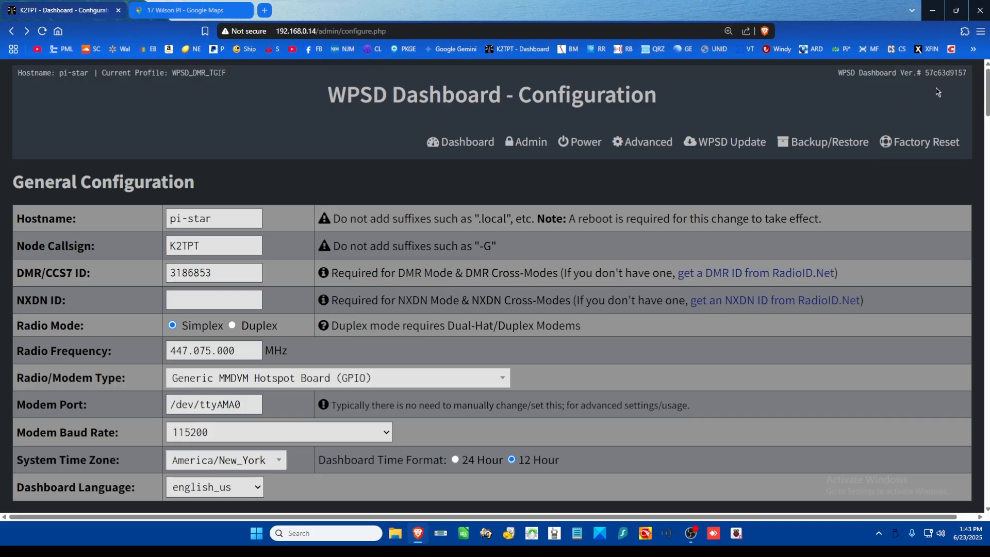
pyautogui.scroll(-2, 448, 330)
pyautogui.scroll(-2, 448, 331)
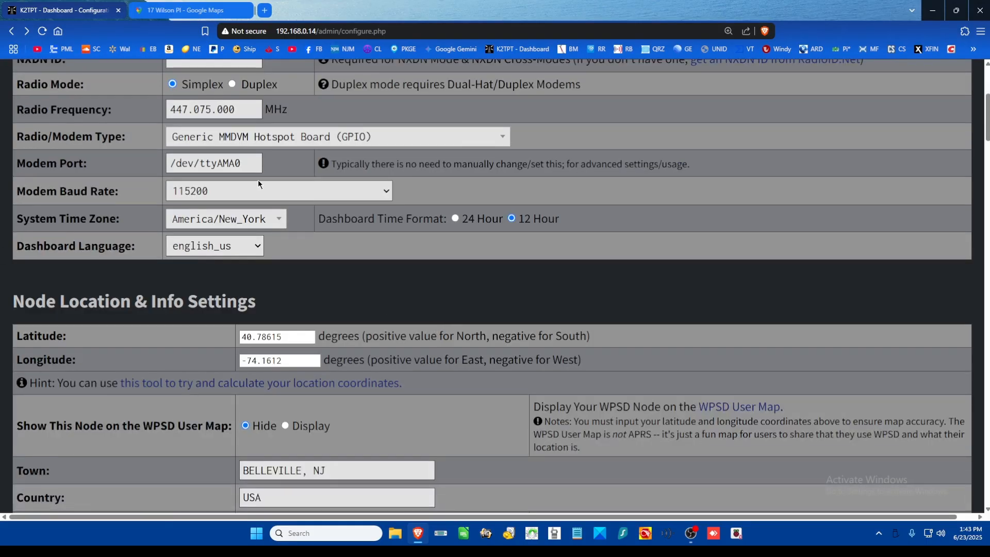
pyautogui.scroll(-2, 356, 345)
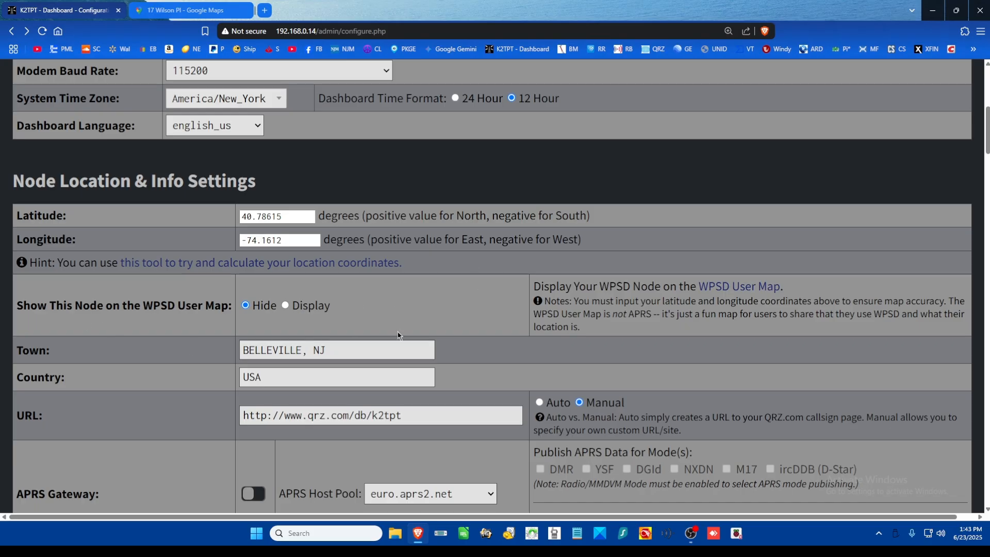
pyautogui.scroll(6, 769, 178)
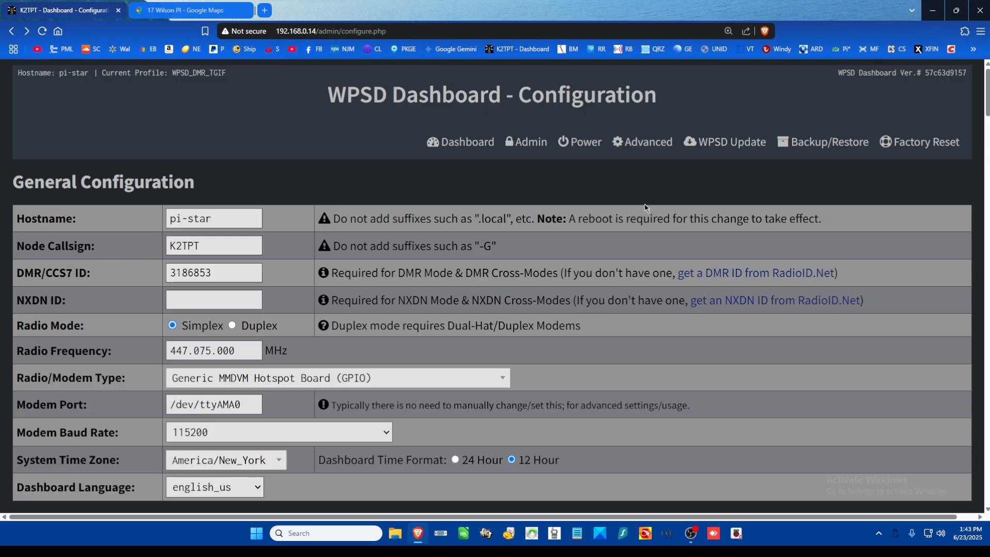
# Start downloading the WPSD_Config_2025-Jun-23.zip backup from Backup/Restore, then cancel the save
pyautogui.click(812, 146)
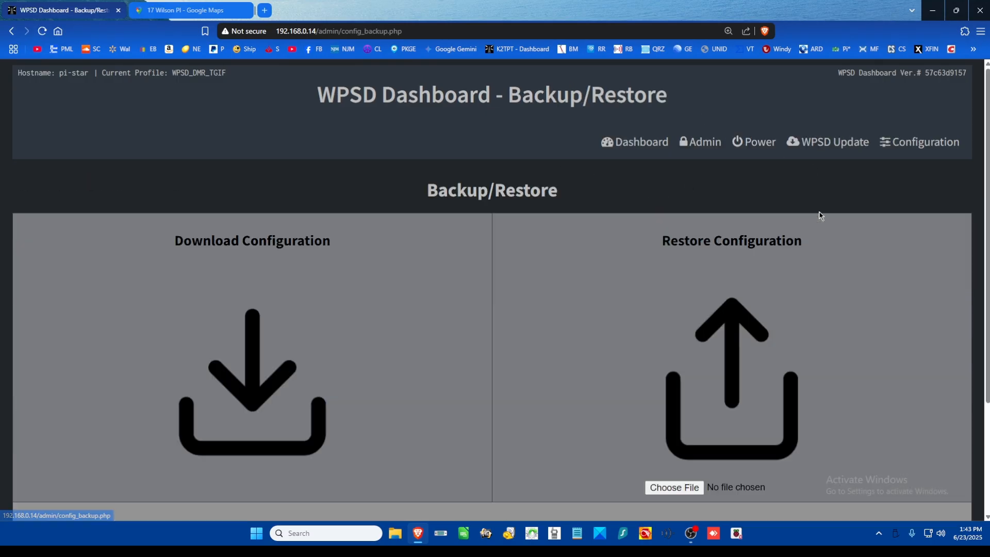
pyautogui.scroll(-2, 218, 238)
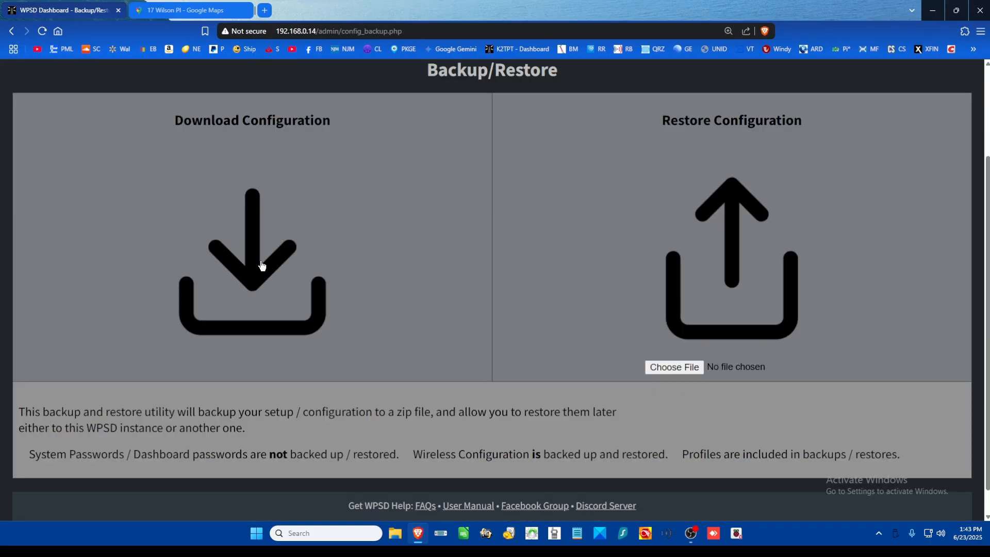
pyautogui.click(254, 233)
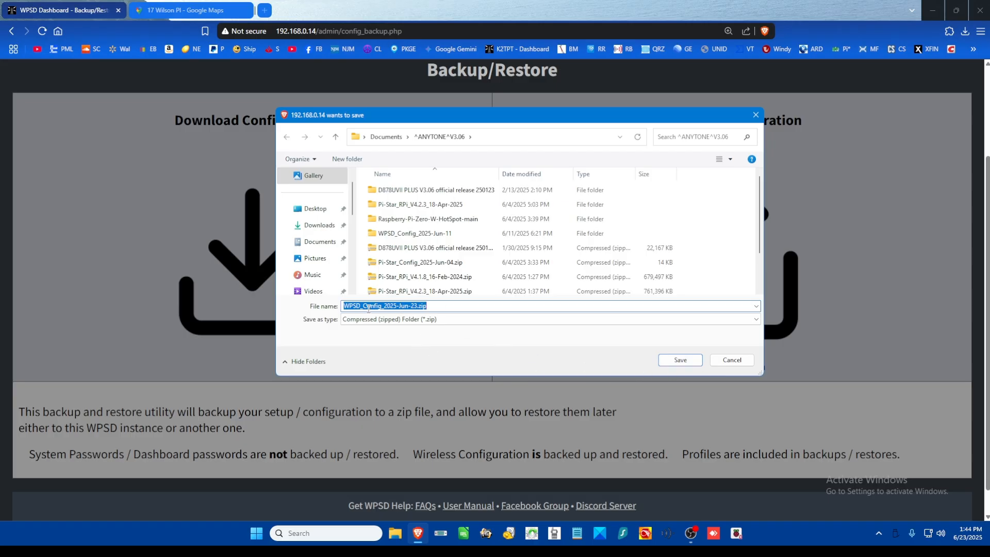
pyautogui.scroll(-1, 460, 265)
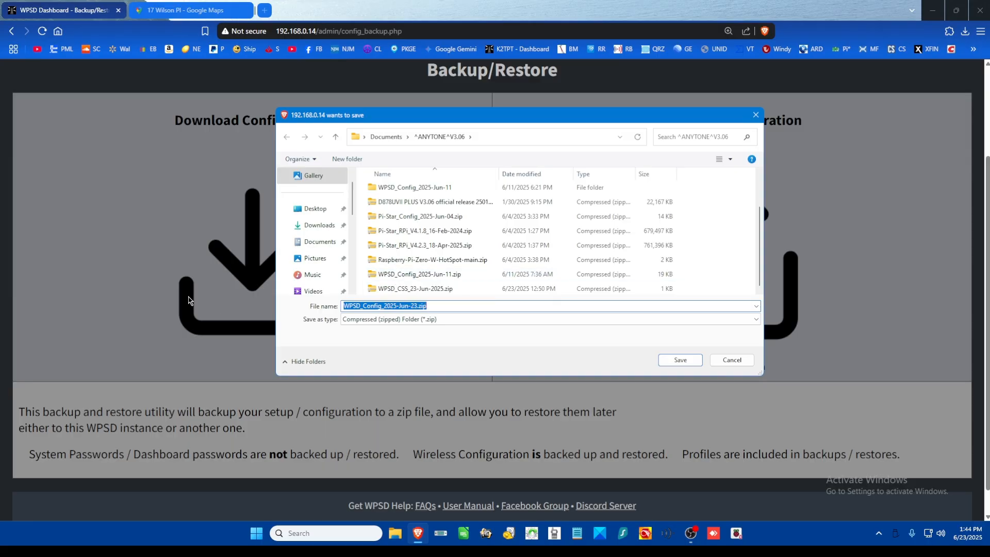
pyautogui.click(246, 367)
pyautogui.click(732, 360)
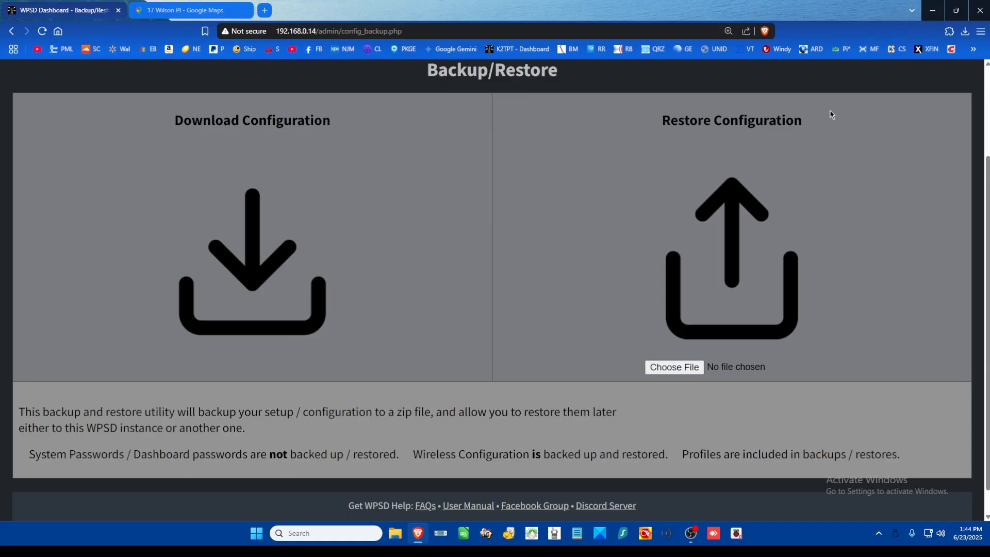
# Select WPSD_Config_2025-Jun-11.zip in the ^ANYTONE^V3.06 folder for restore, then cancel the picker
pyautogui.click(674, 367)
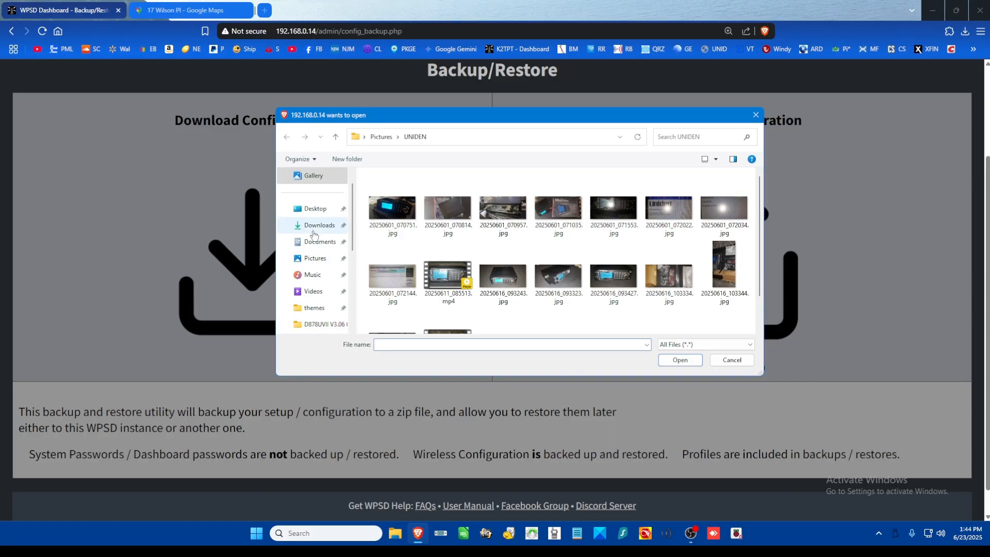
pyautogui.click(316, 240)
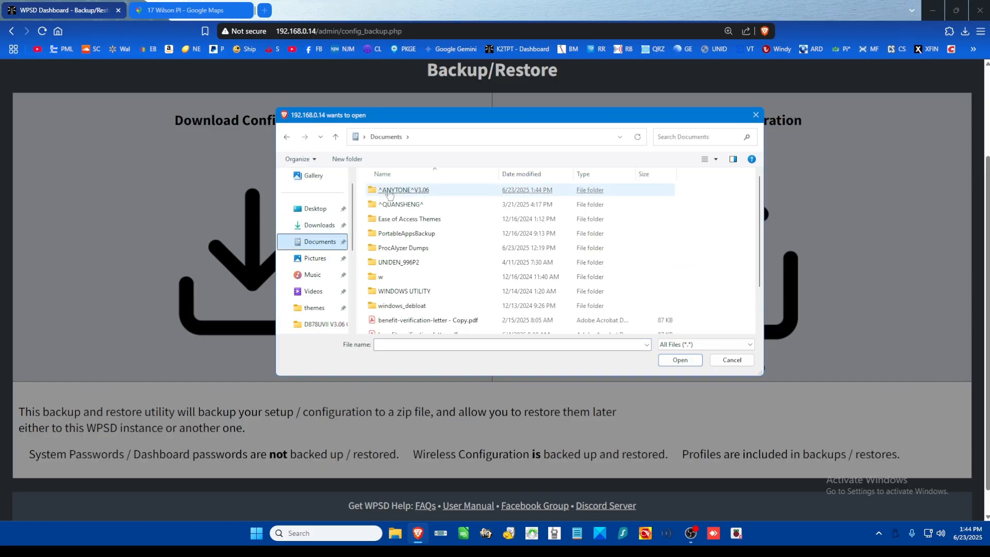
pyautogui.doubleClick(390, 194)
pyautogui.scroll(-1, 408, 268)
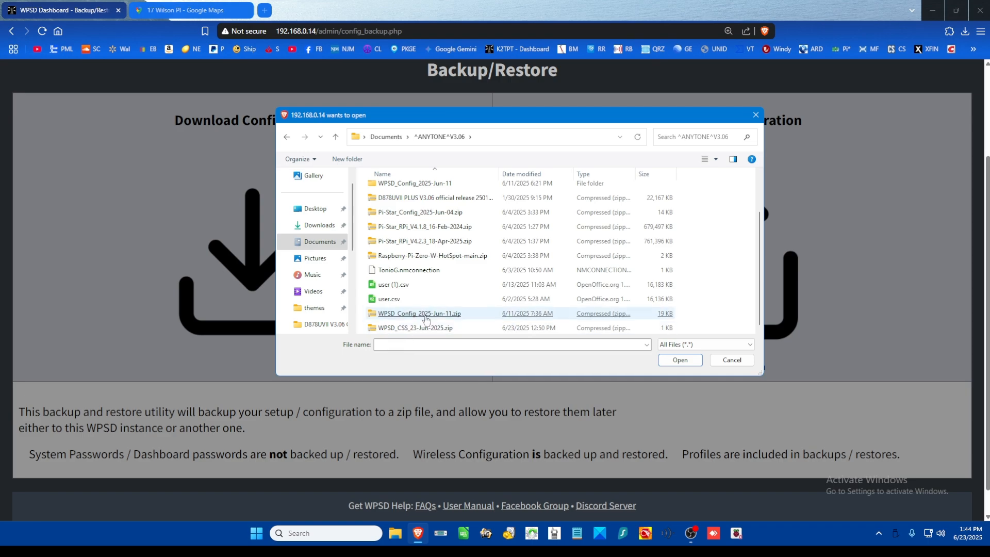
pyautogui.click(426, 314)
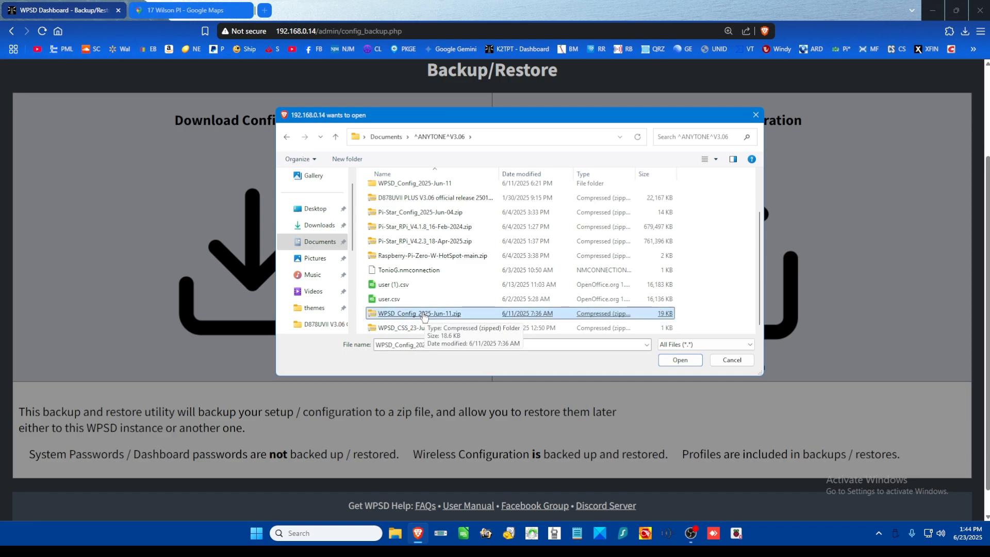
pyautogui.click(726, 358)
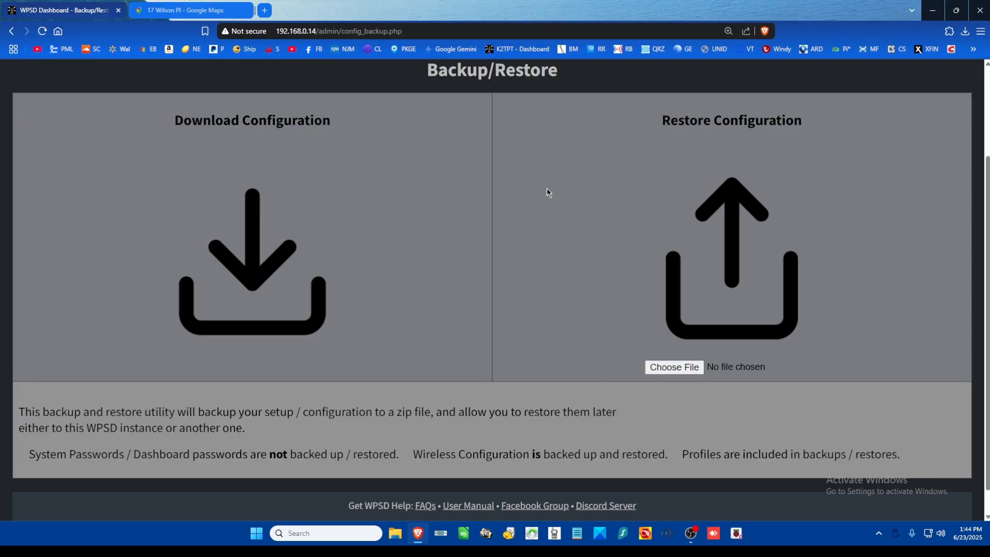
pyautogui.scroll(2, 666, 216)
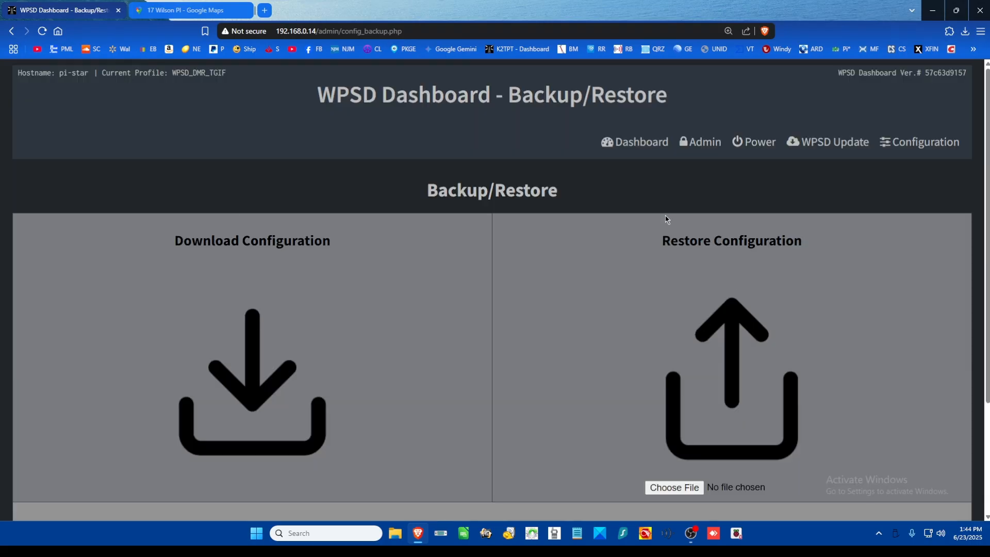
# Open the Brandmeister API Key editor under Advanced > Full Editors > DMR, then load BrandMeister in a new tab
pyautogui.click(638, 147)
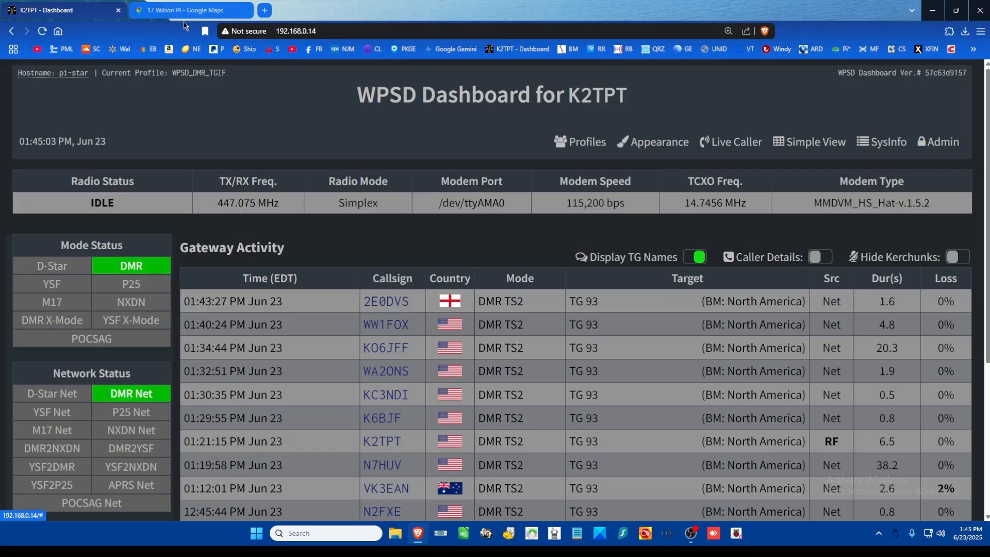
pyautogui.click(945, 148)
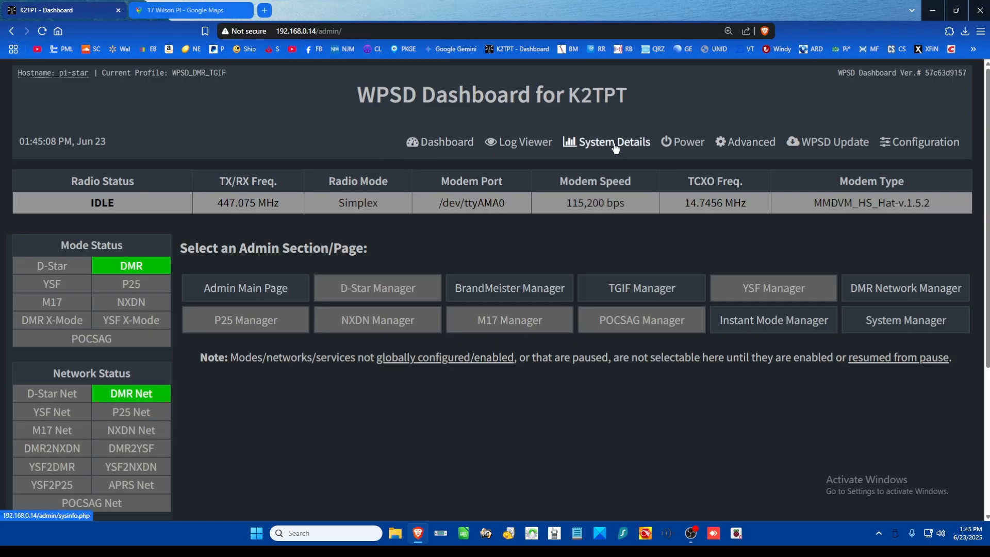
pyautogui.click(754, 143)
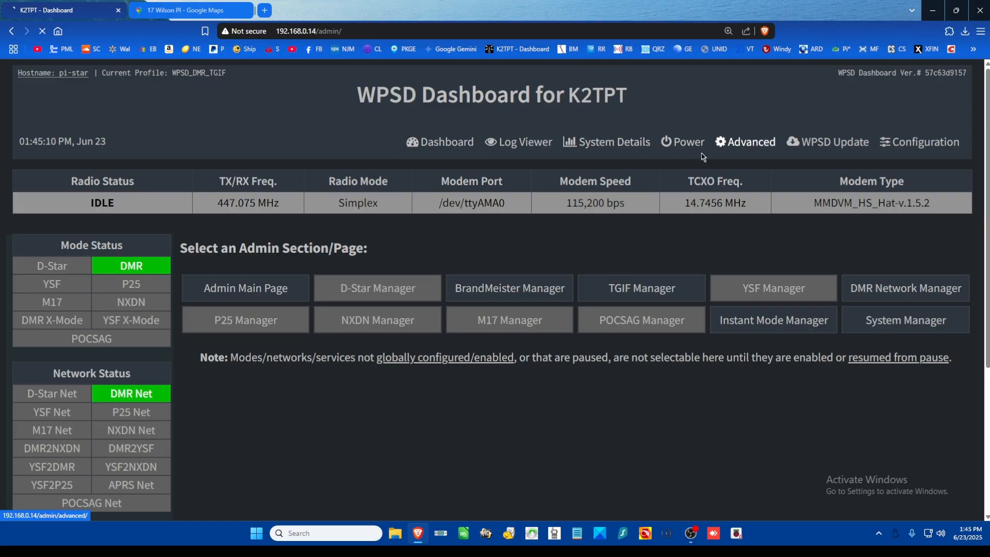
pyautogui.moveTo(252, 162)
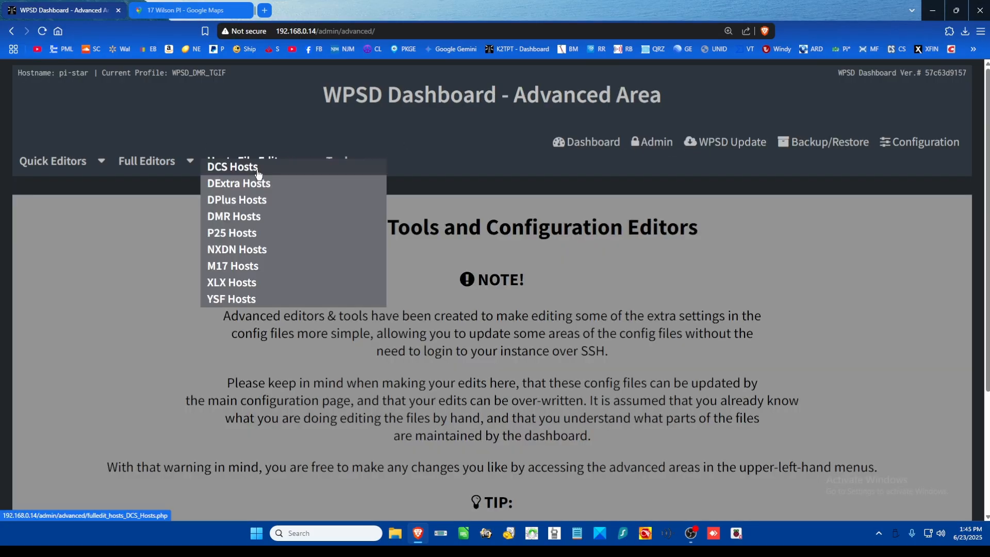
pyautogui.moveTo(68, 161)
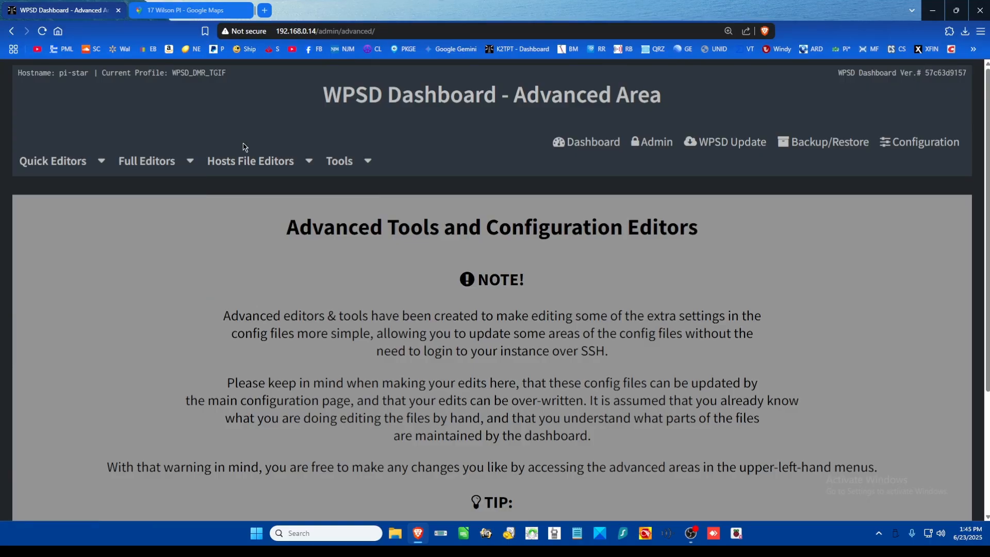
pyautogui.moveTo(375, 166)
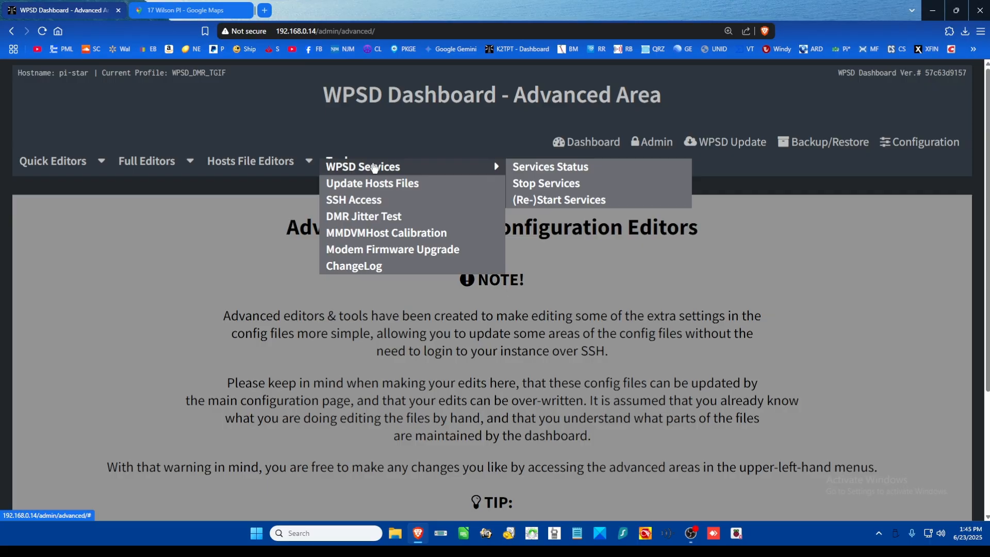
pyautogui.moveTo(178, 163)
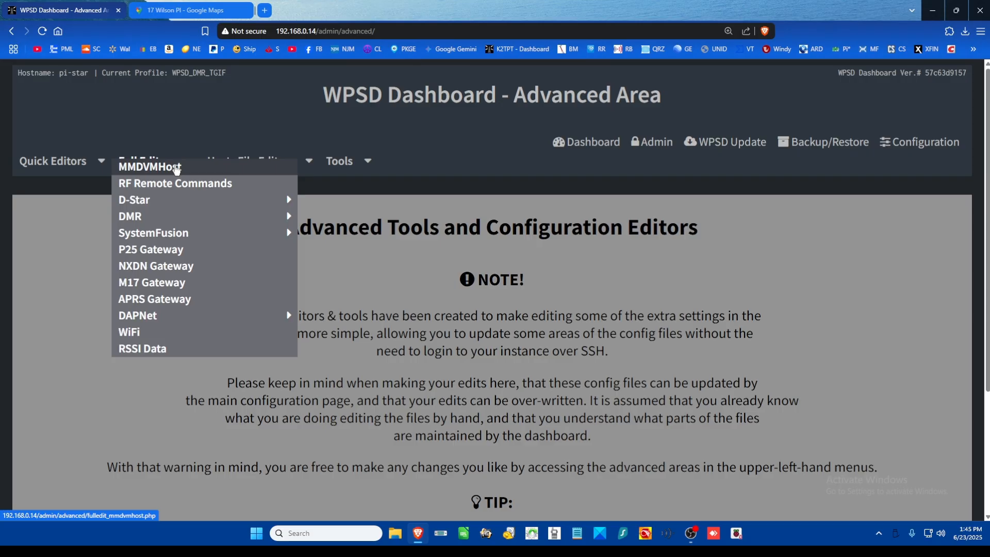
pyautogui.moveTo(162, 220)
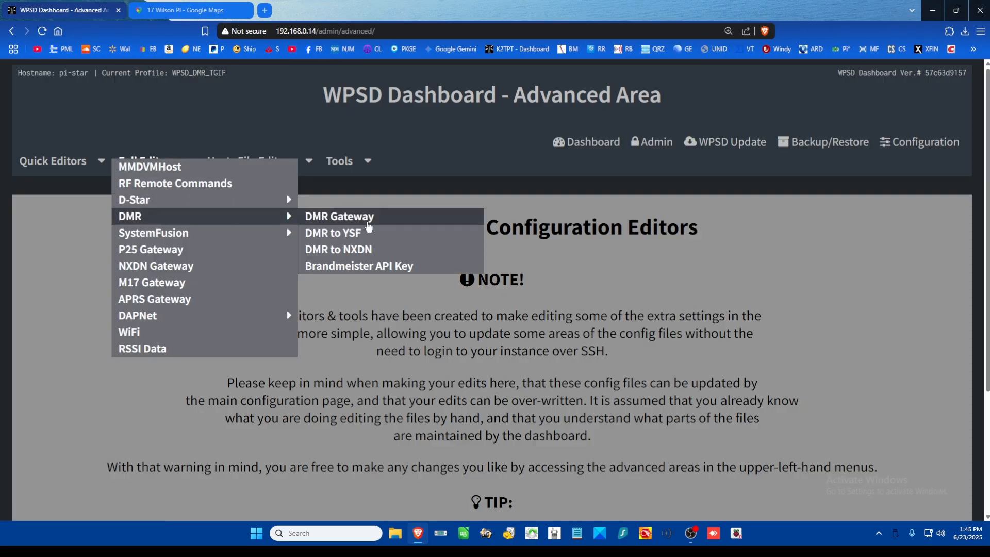
pyautogui.click(356, 271)
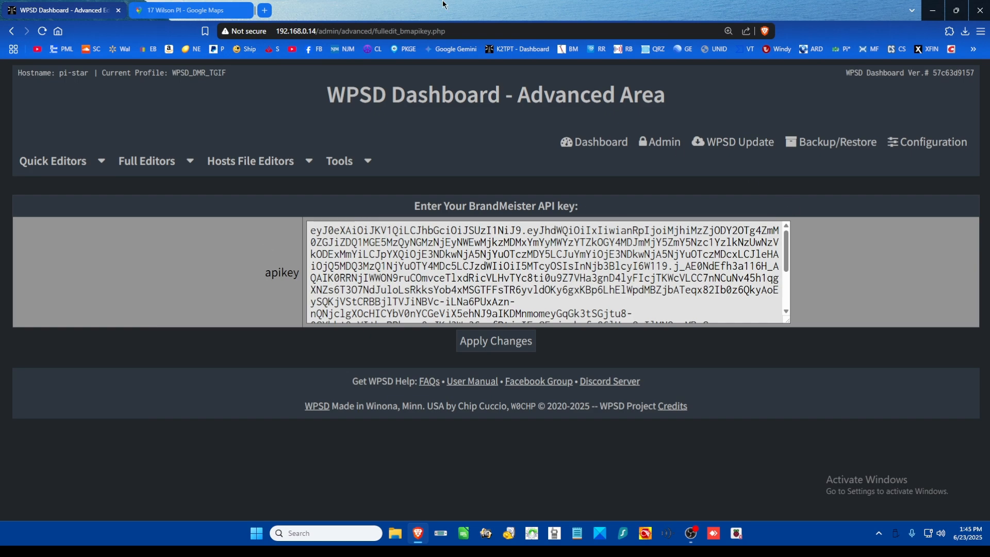
pyautogui.click(264, 10)
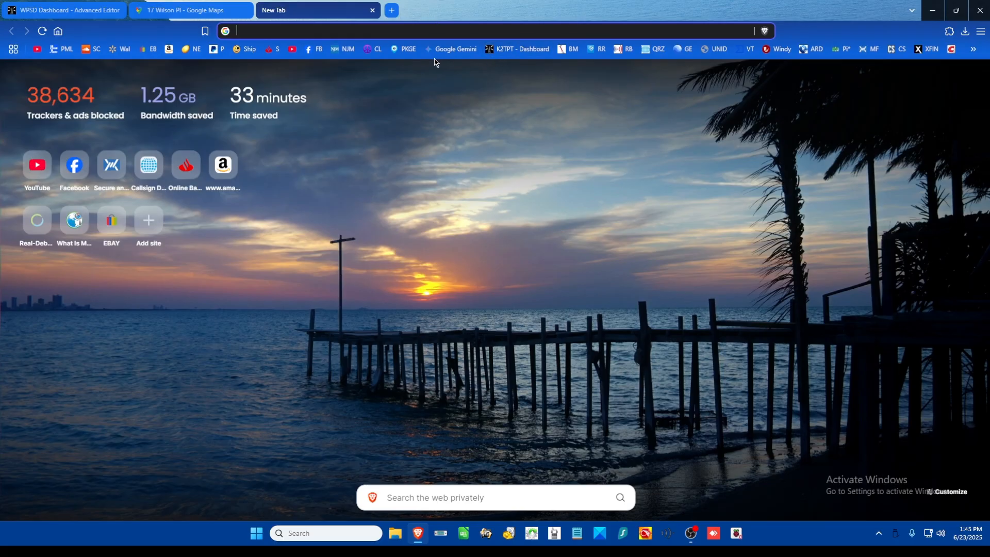
pyautogui.click(569, 49)
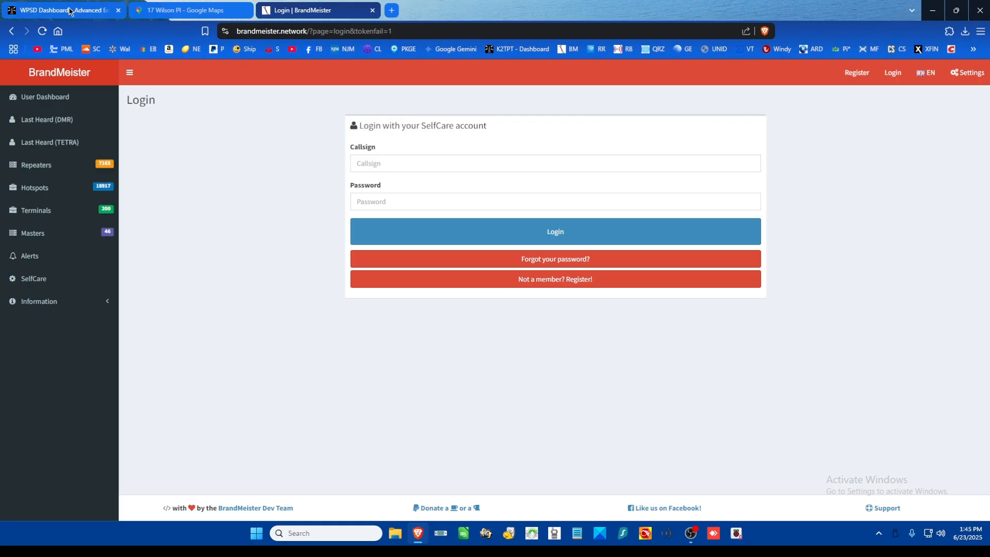
# Log in to BrandMeister SelfCare using the browser's saved callsign and password
pyautogui.click(69, 9)
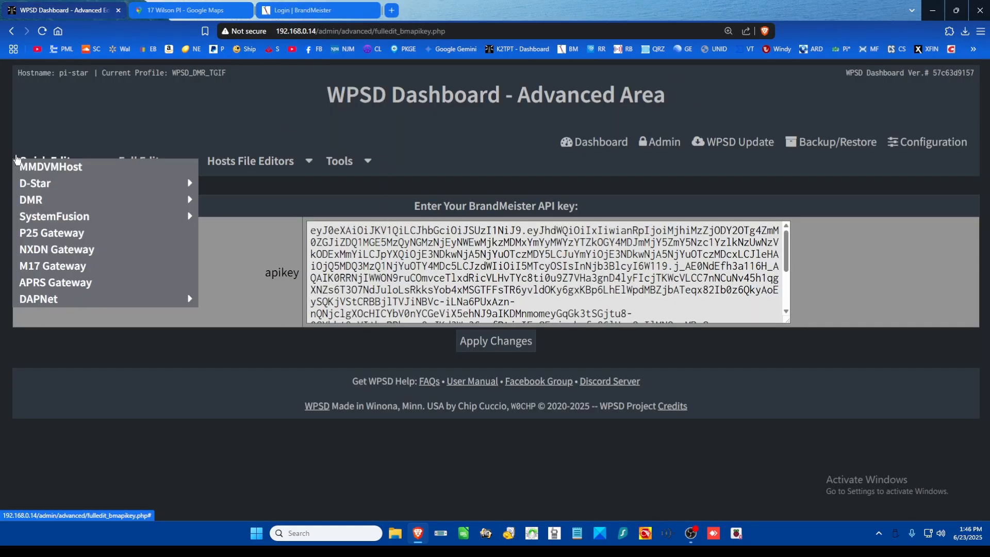
pyautogui.click(294, 11)
pyautogui.click(461, 167)
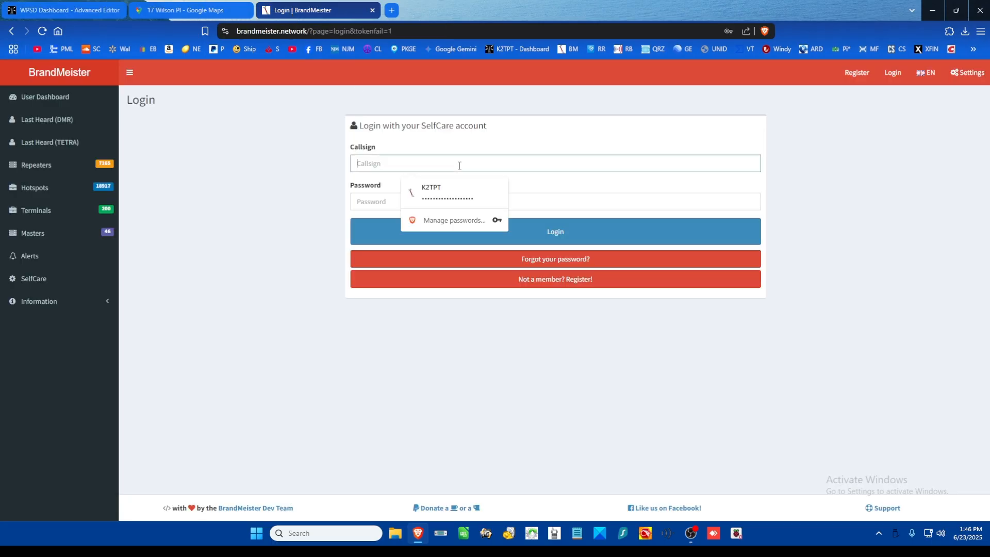
pyautogui.click(443, 198)
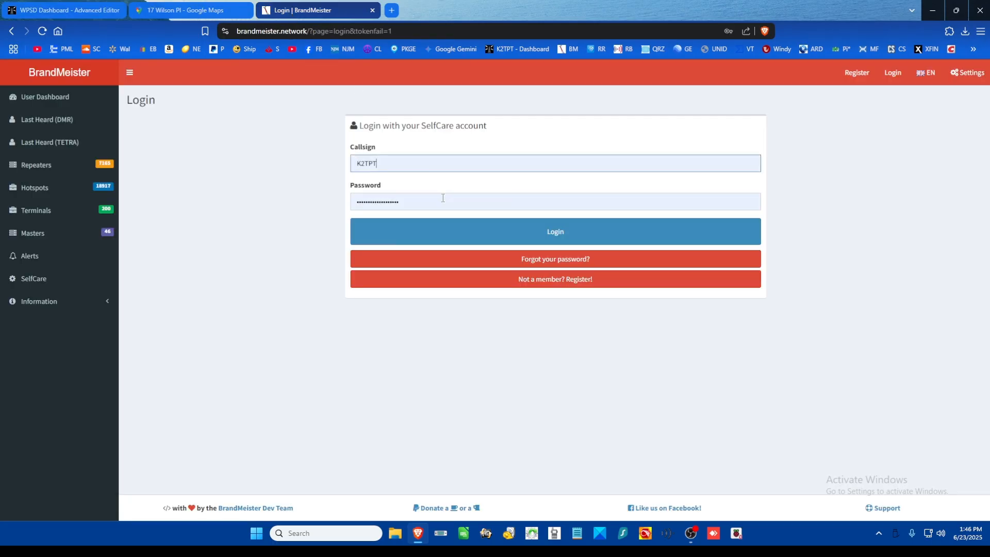
pyautogui.click(493, 236)
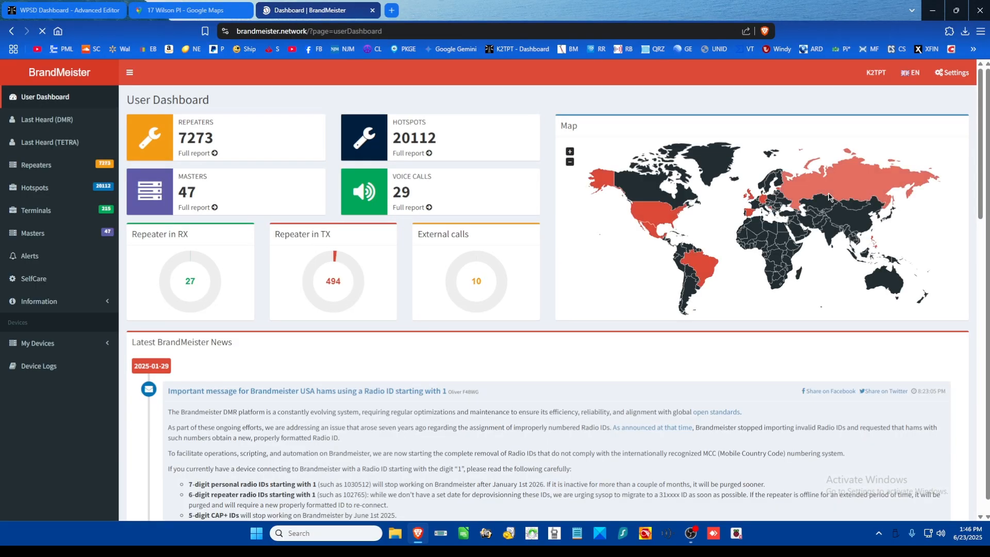
# Open the BrandMeister profile's API Keys page listing five active keys and start adding a new key
pyautogui.click(881, 72)
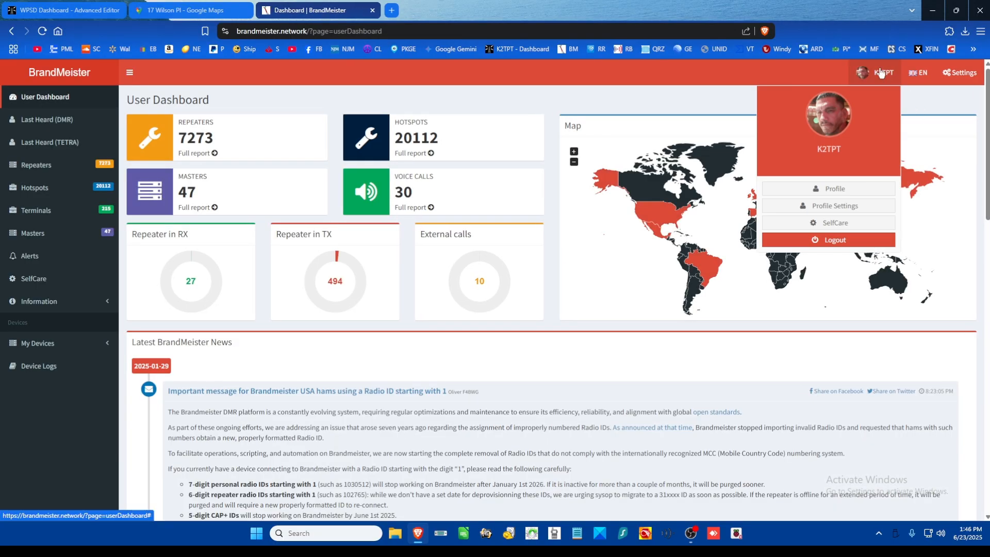
pyautogui.click(838, 212)
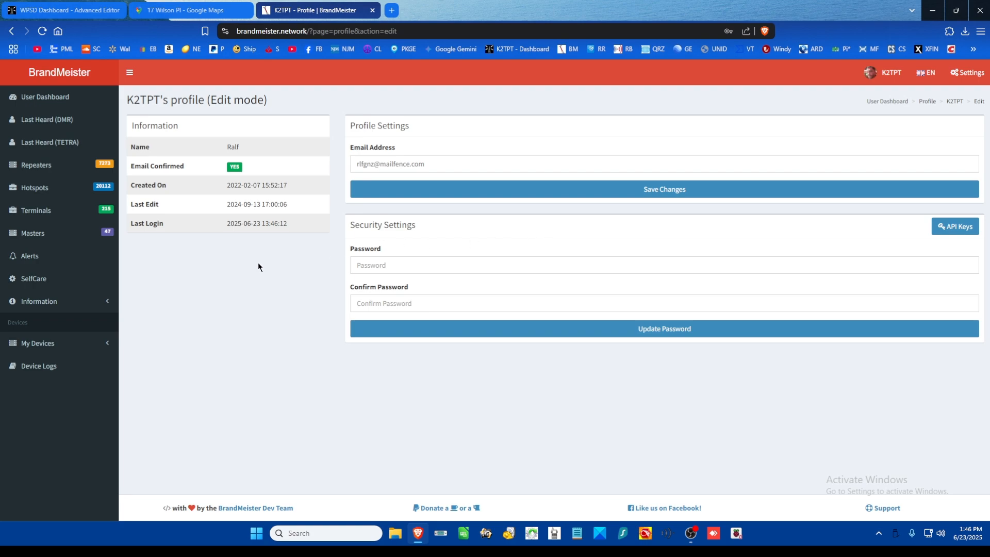
pyautogui.click(956, 228)
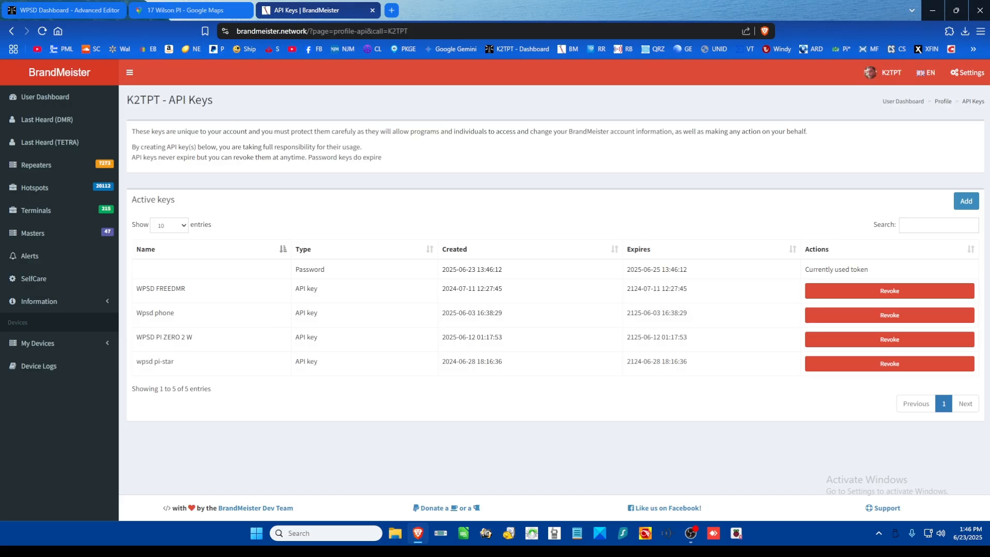
pyautogui.click(969, 205)
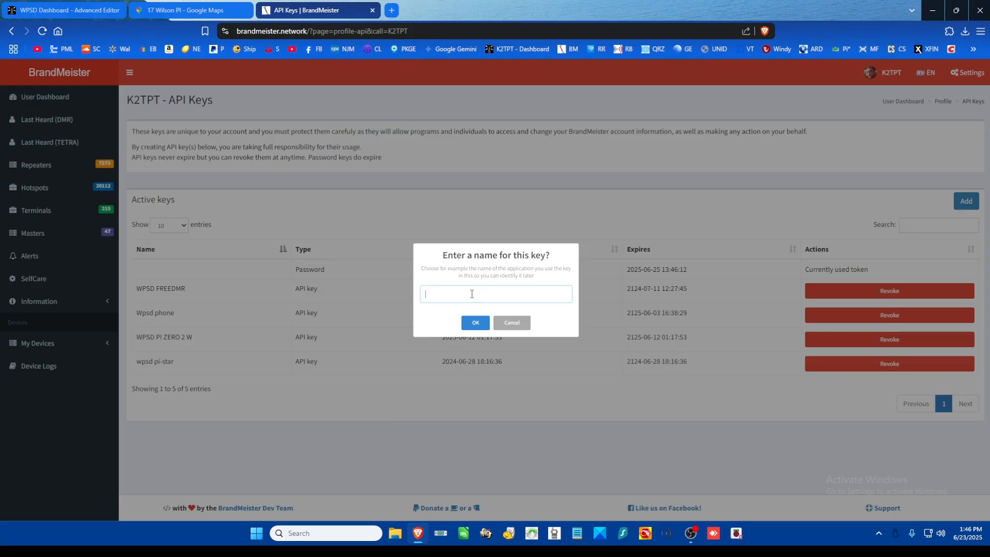
# Cancel naming the new API key, dismiss the error, and return to the WPSD API key editor
pyautogui.click(511, 325)
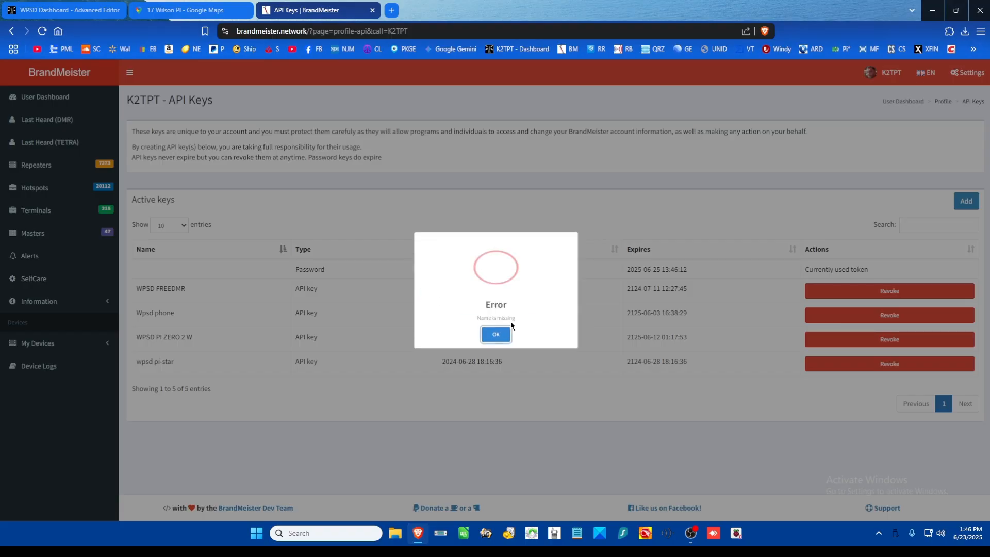
pyautogui.click(492, 337)
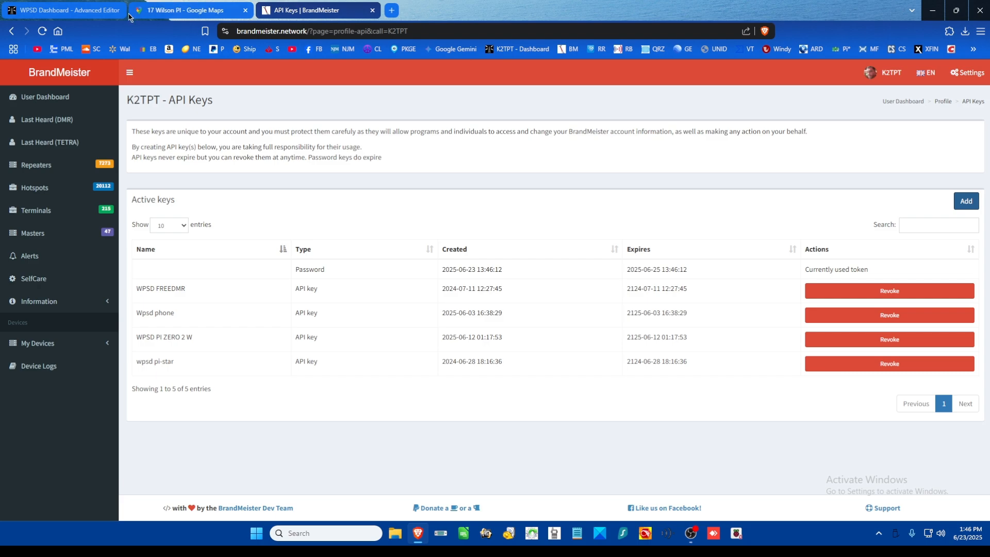
pyautogui.click(62, 10)
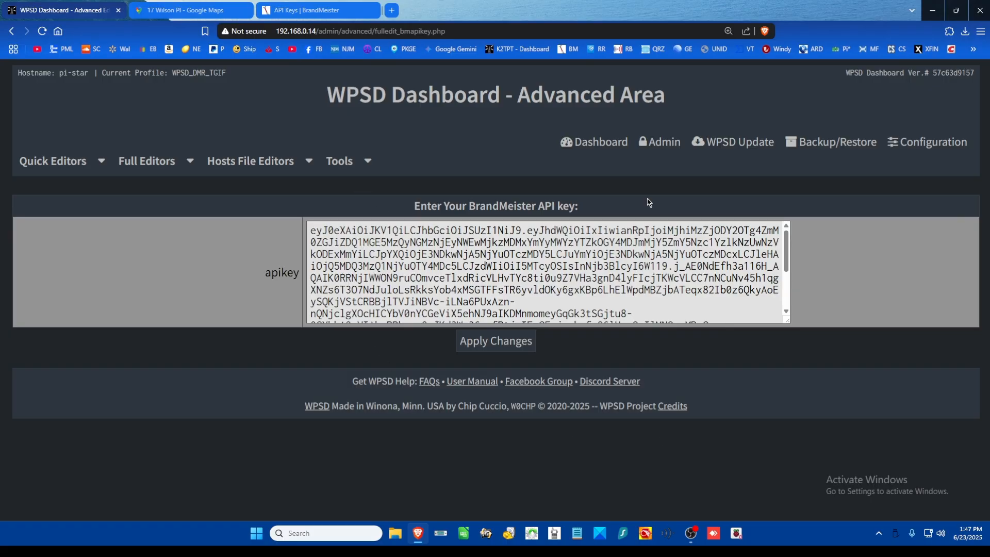
# Check BrandMeister's active API keys list and open its general settings panel
pyautogui.click(318, 14)
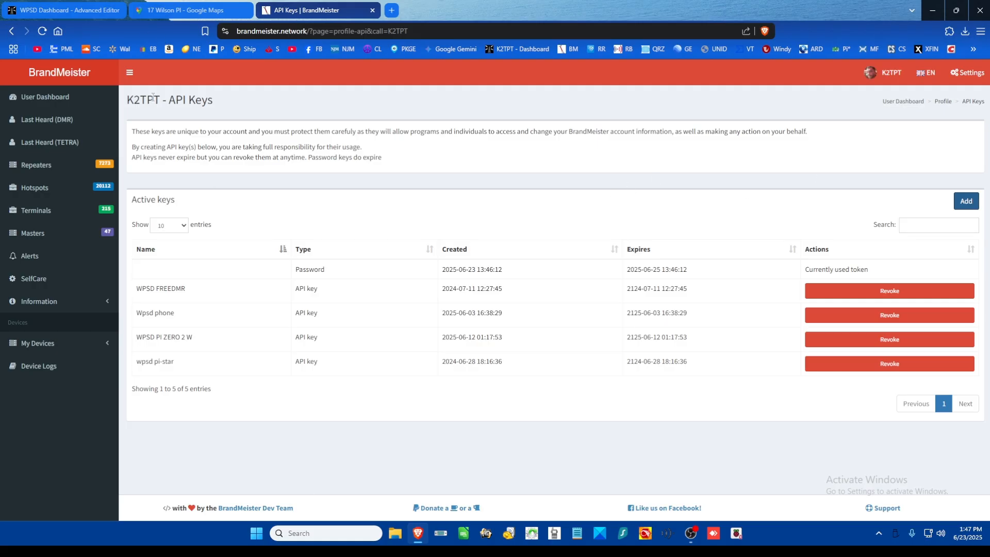
pyautogui.click(45, 14)
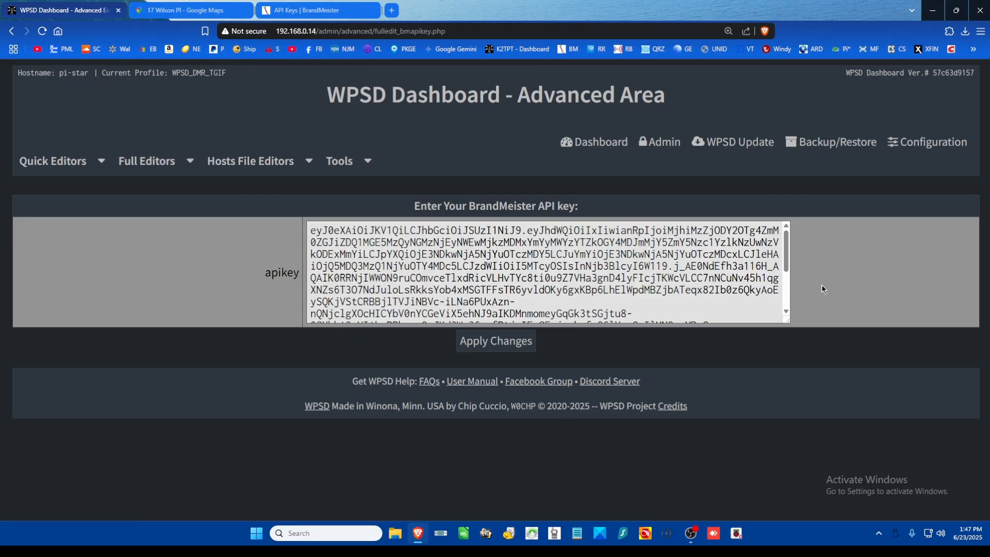
pyautogui.click(309, 10)
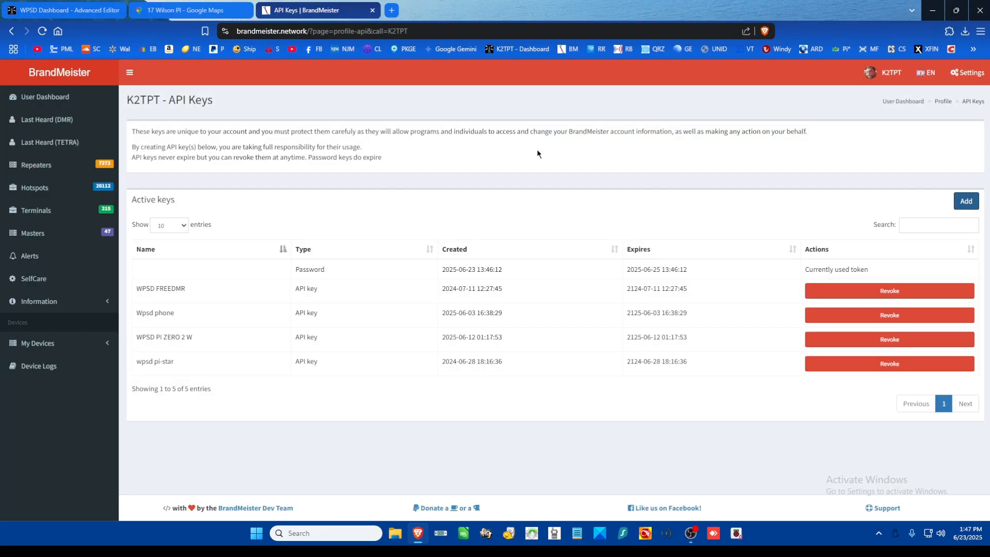
pyautogui.click(972, 76)
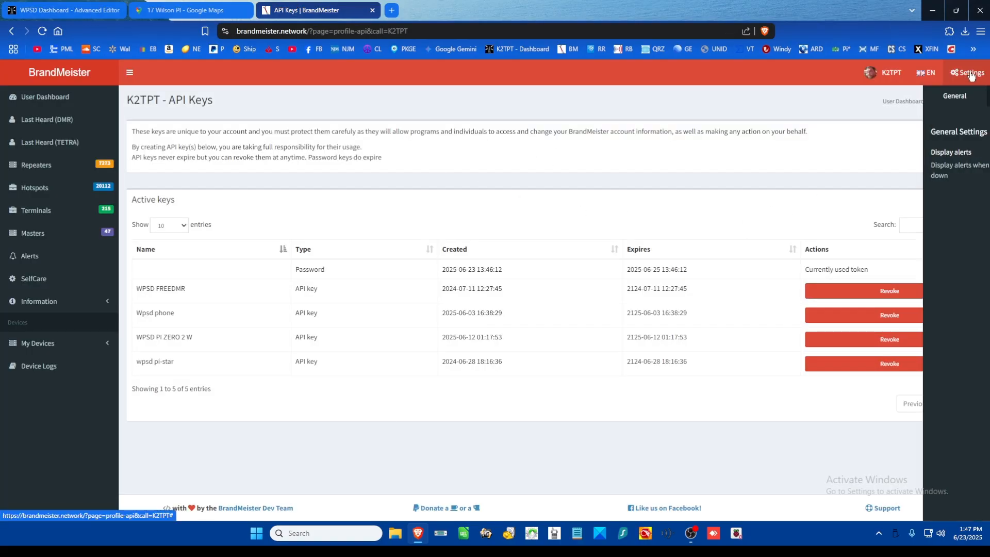
# Glance at the BrandMeister account menu, then bring up the WPSD Configuration page
pyautogui.click(882, 75)
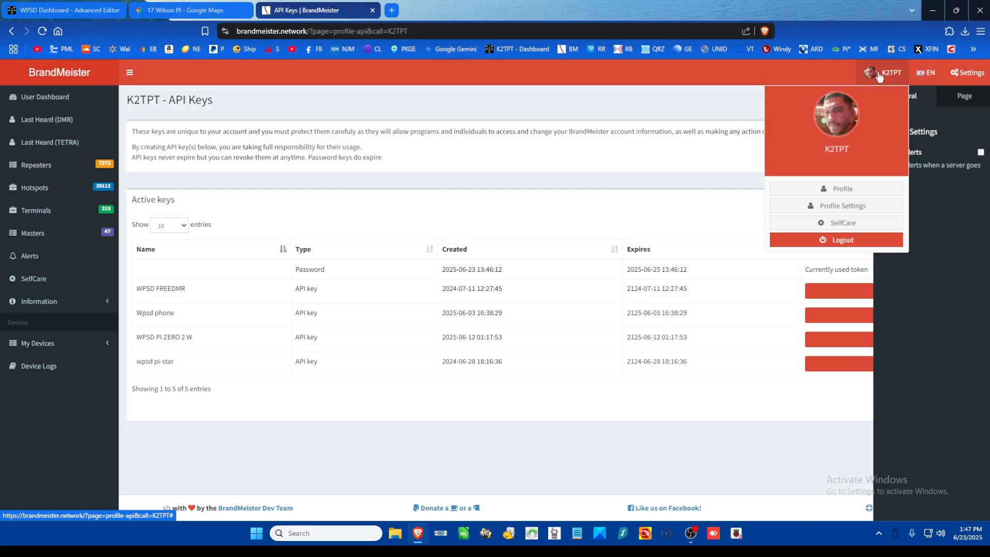
pyautogui.click(665, 101)
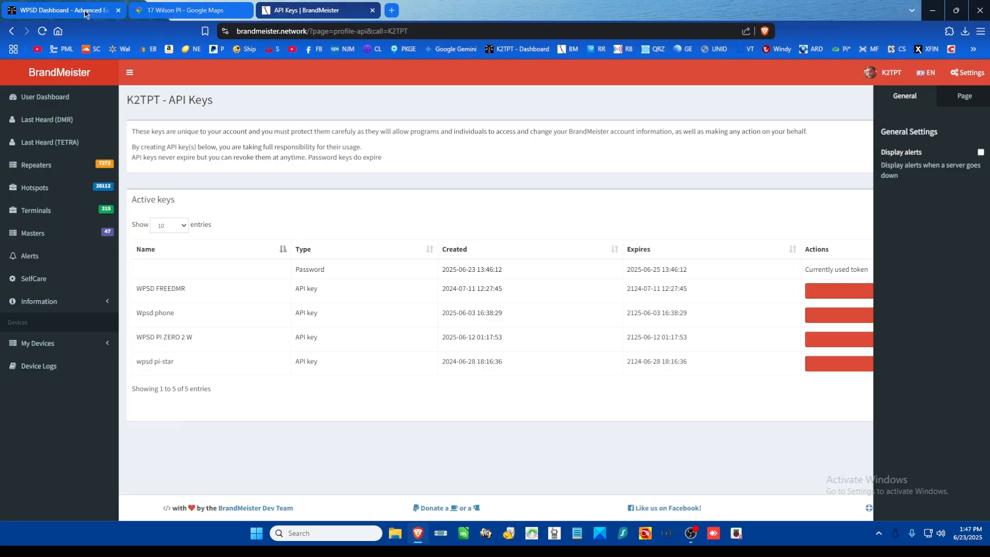
pyautogui.click(49, 11)
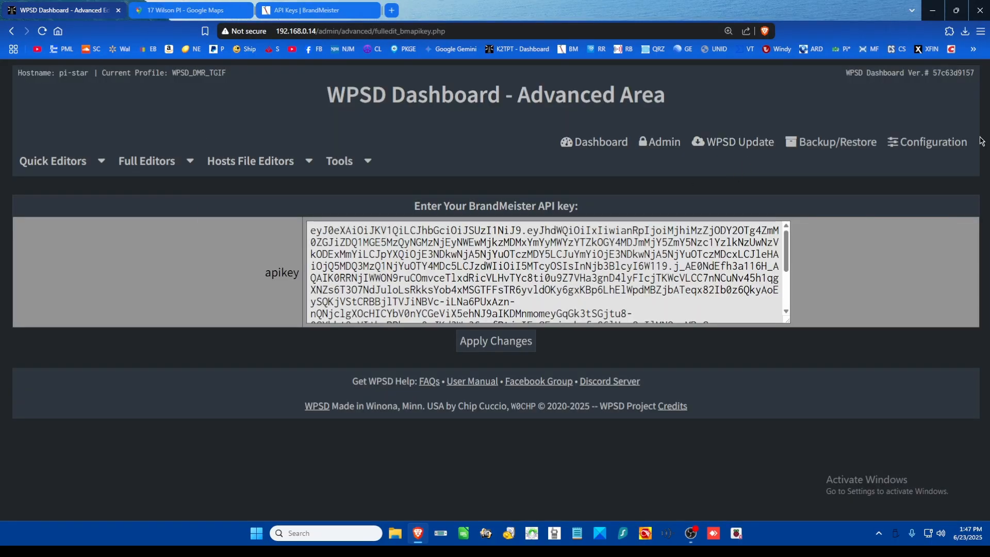
pyautogui.click(952, 142)
# Scroll the configuration down to the DMR BrandMeister settings: master BM_3102_United_States, ESSID suffix 01
pyautogui.scroll(-10, 645, 258)
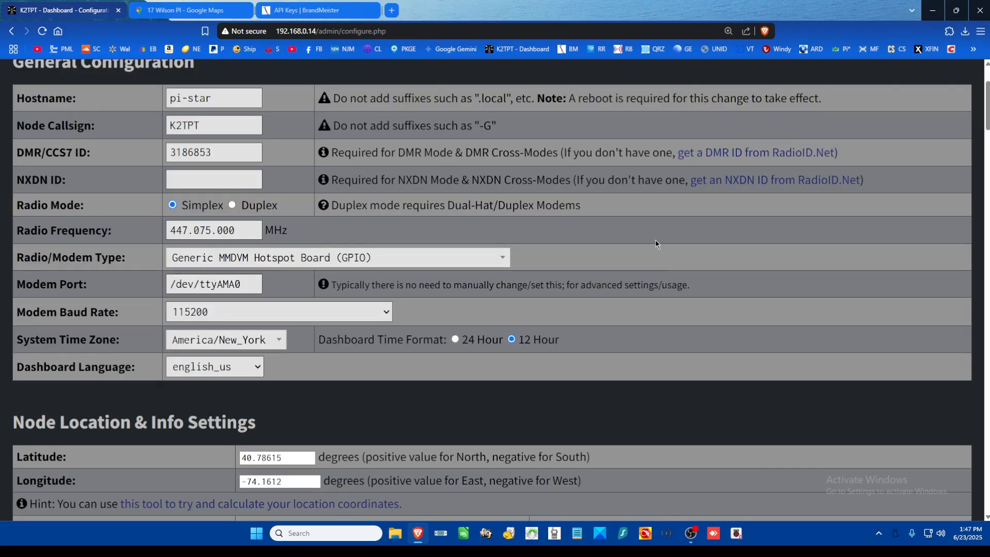
pyautogui.scroll(-10, 657, 240)
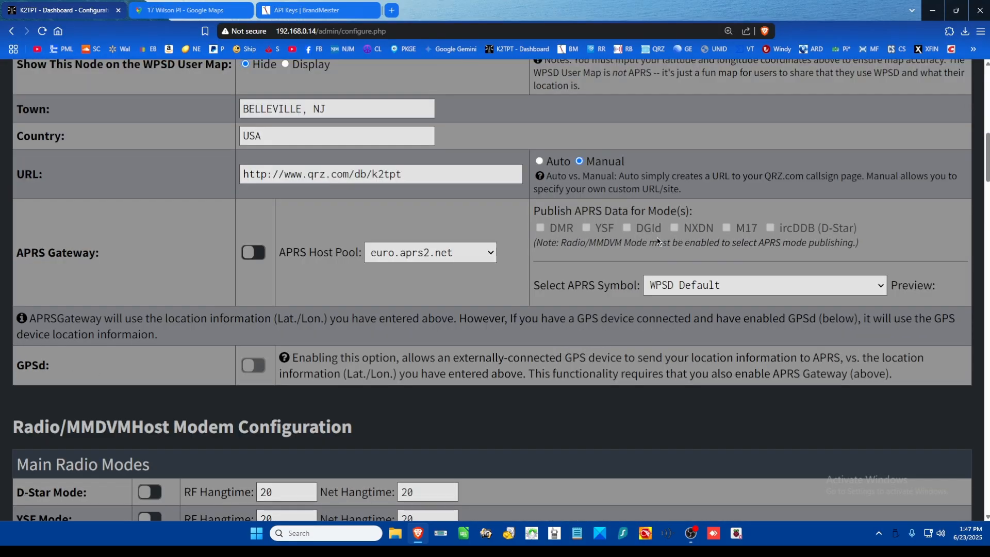
pyautogui.scroll(-7, 658, 240)
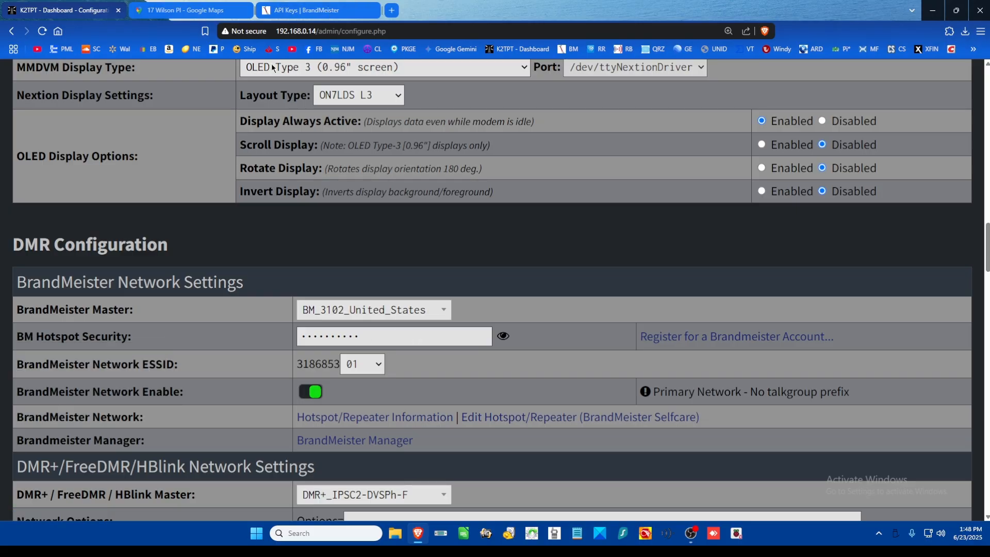
pyautogui.click(330, 13)
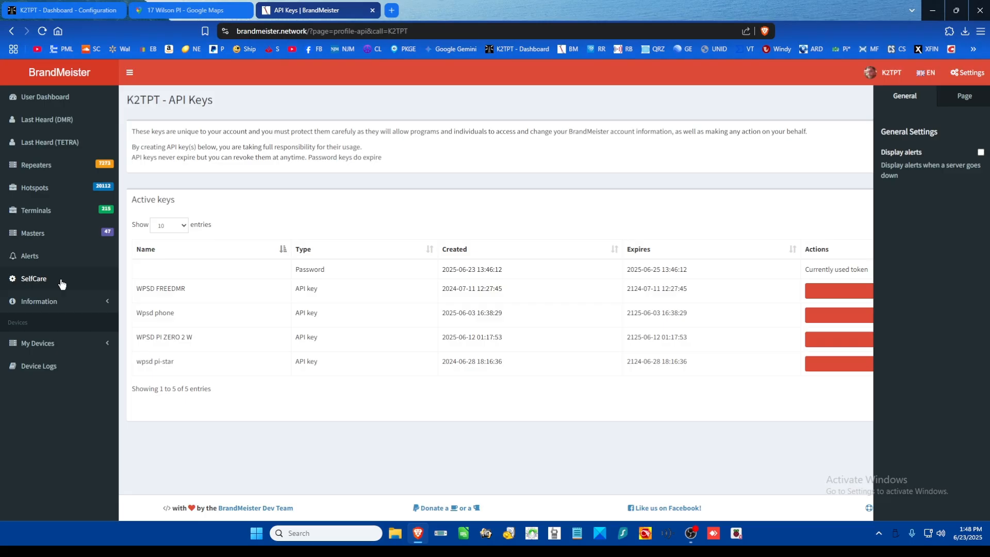
pyautogui.click(49, 343)
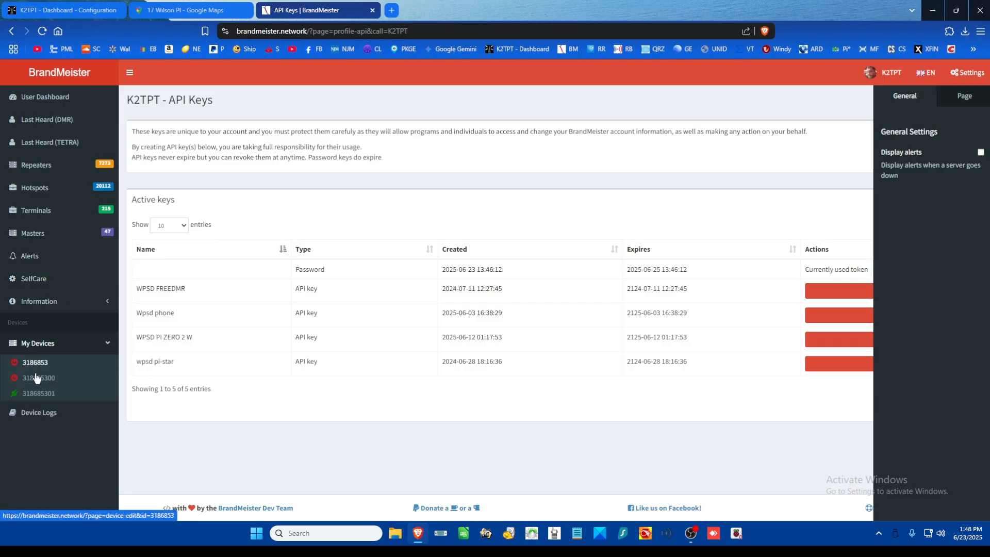
pyautogui.click(37, 395)
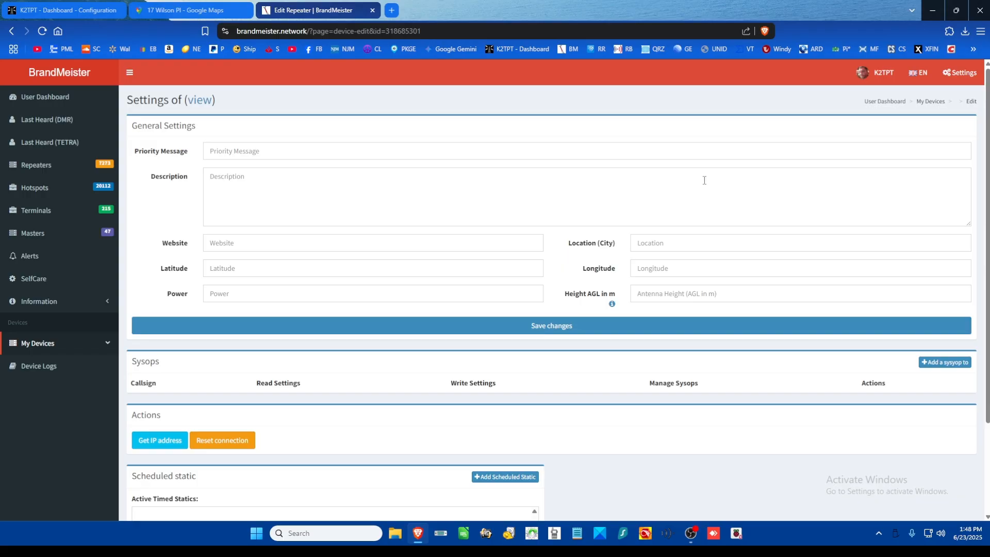
pyautogui.scroll(-2, 566, 178)
pyautogui.scroll(2, 566, 177)
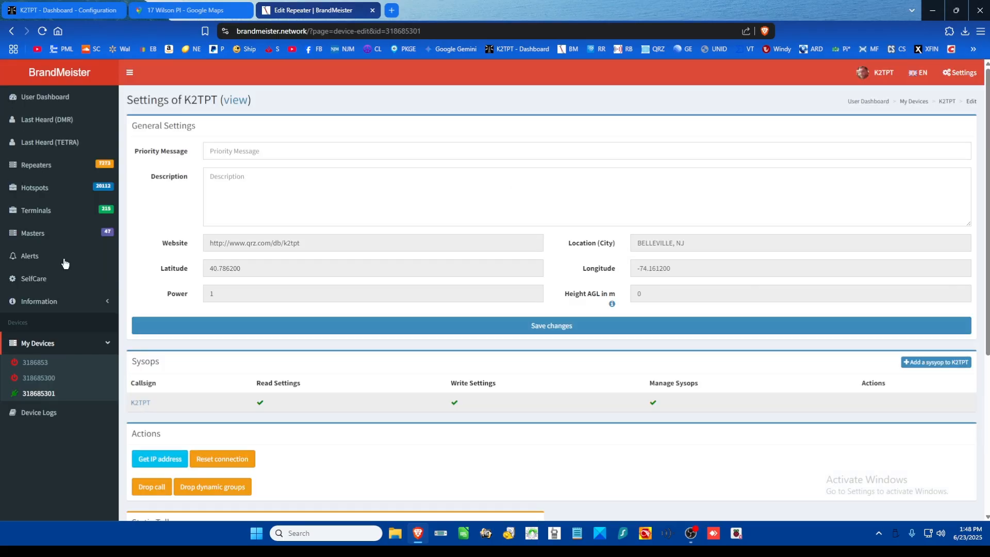
pyautogui.click(29, 281)
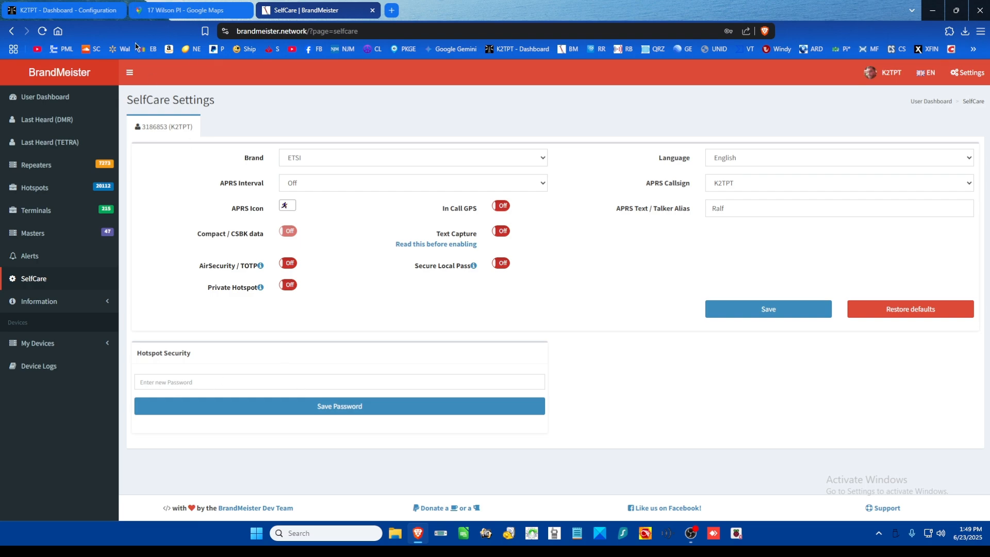
# Return to the WPSD configuration tab showing master BM_3102_United_States and ESSID suffix 01
pyautogui.click(25, 12)
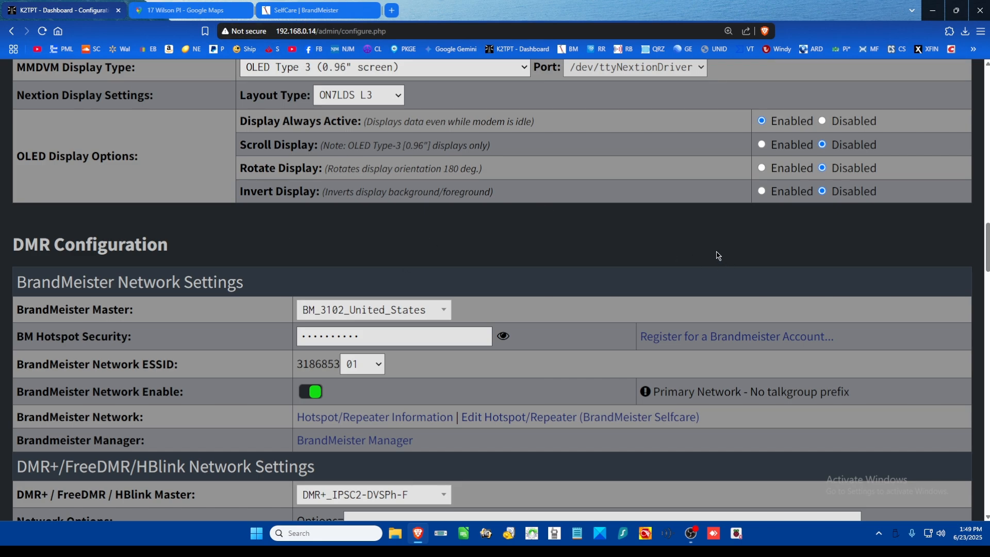
pyautogui.scroll(-5, 630, 182)
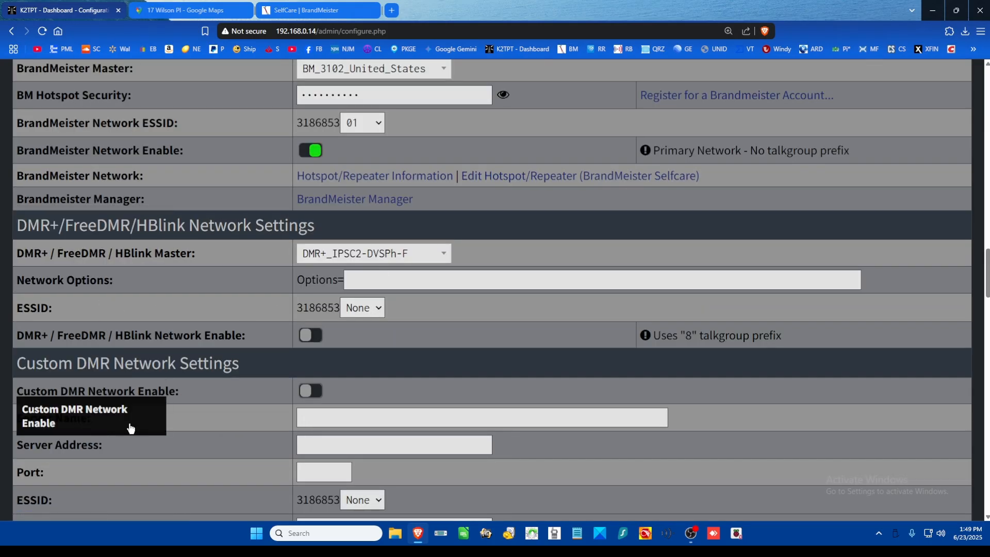
pyautogui.scroll(-5, 206, 286)
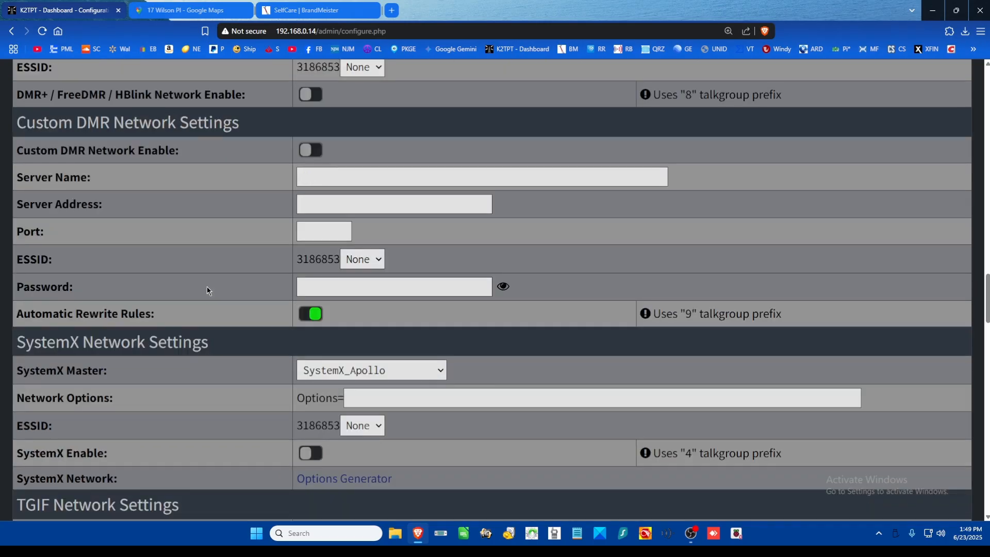
pyautogui.scroll(-3, 206, 286)
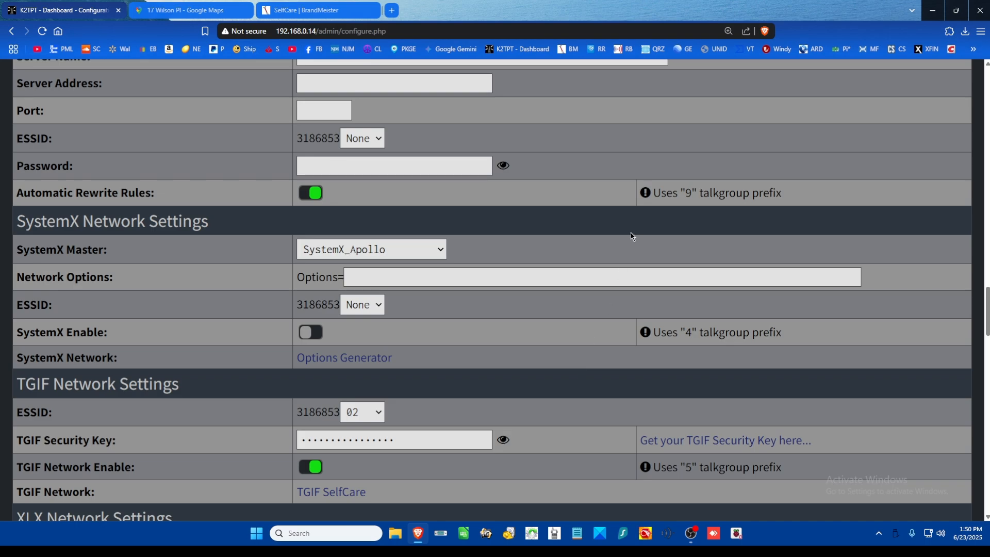
pyautogui.scroll(10, 571, 278)
pyautogui.scroll(15, 571, 279)
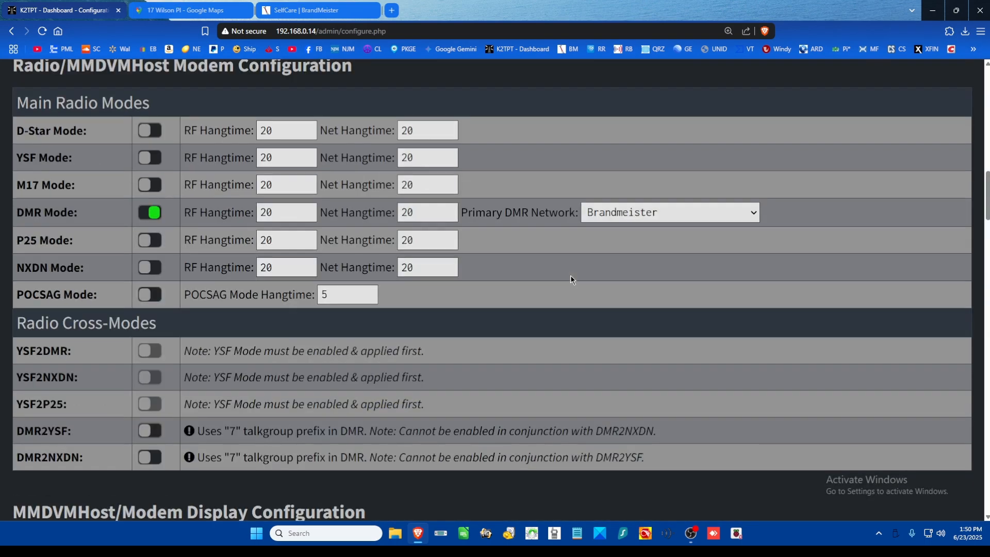
pyautogui.scroll(-3, 571, 279)
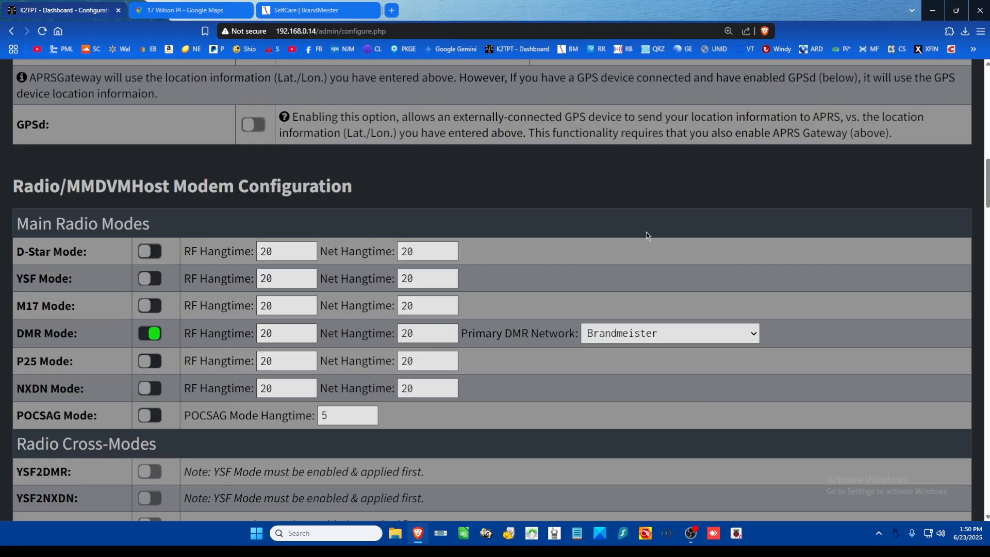
pyautogui.scroll(-5, 646, 232)
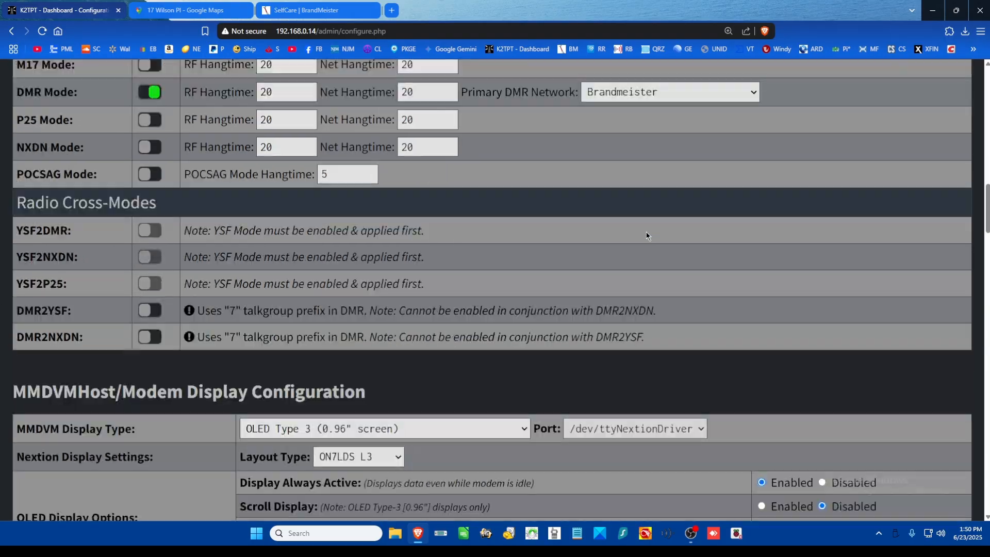
pyautogui.scroll(-2, 646, 232)
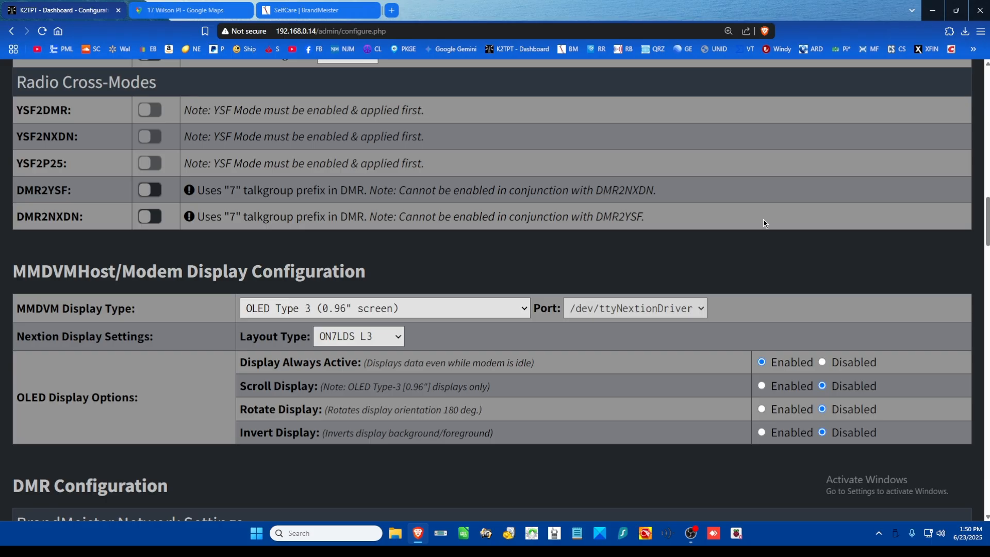
pyautogui.scroll(15, 757, 214)
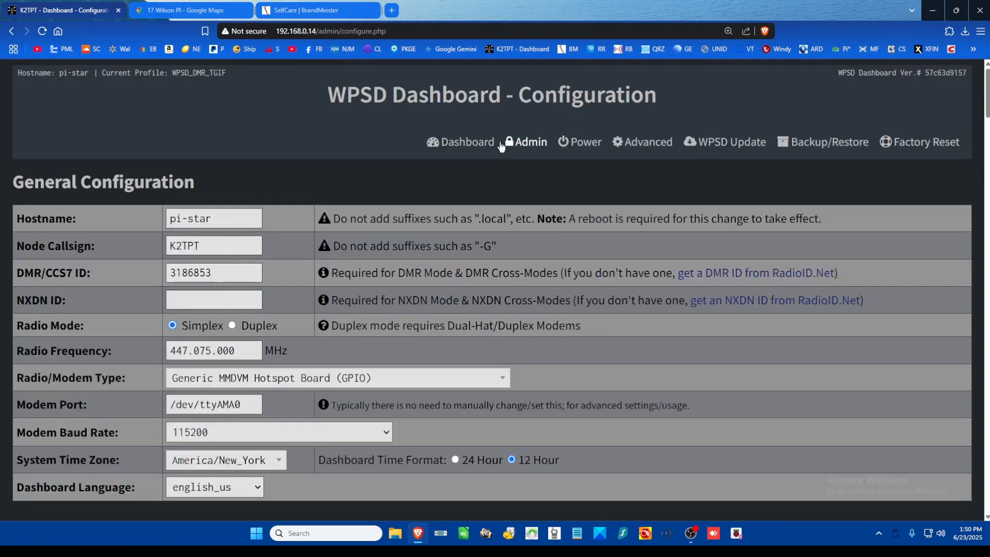
# Go back to the WPSD main dashboard showing DMR Net active with TG 93 activity
pyautogui.click(462, 142)
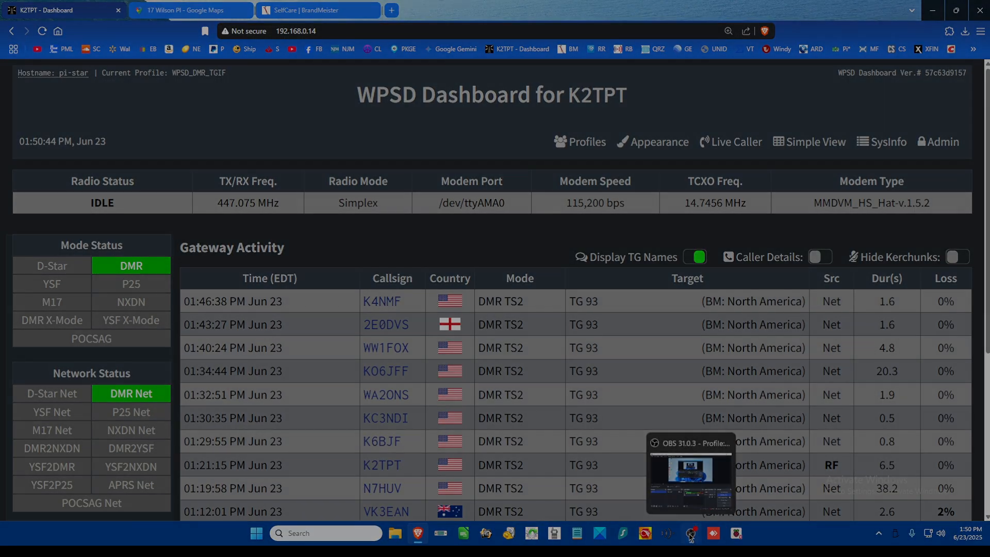
pyautogui.click(691, 538)
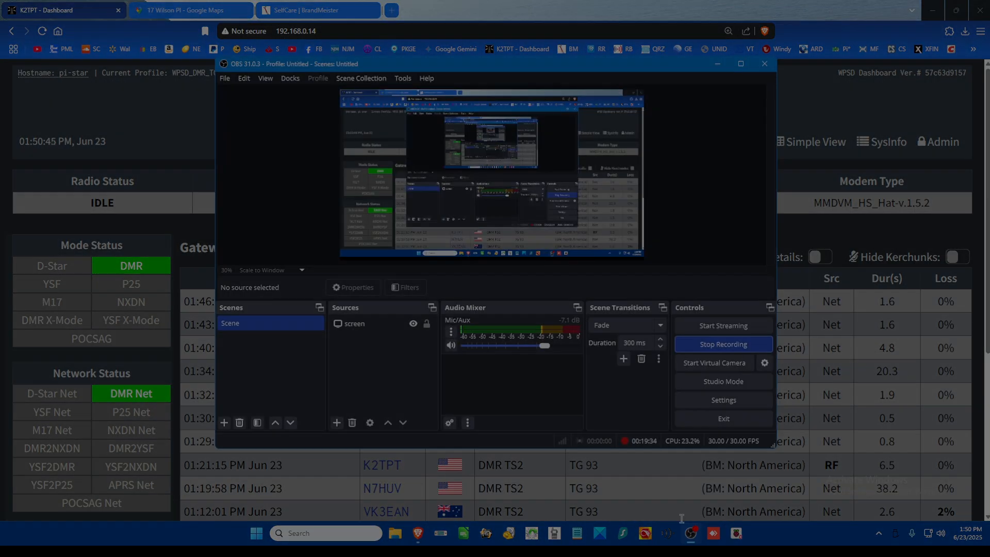